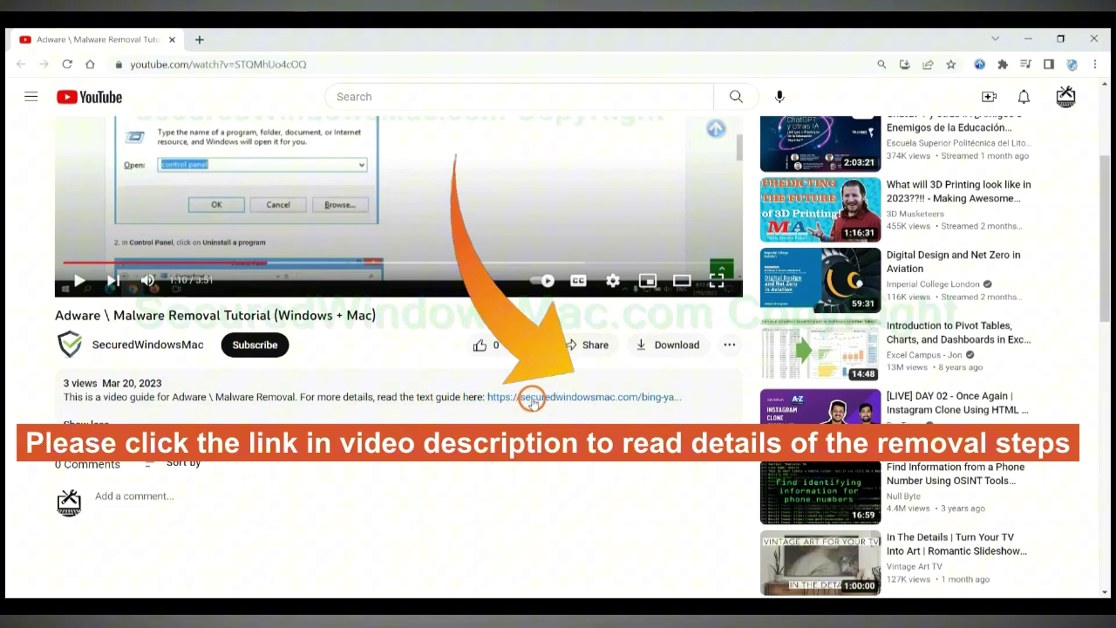
Step: Open the securedwindowsmac.com removal guide from the video description in a new tab
{"action": "left_click", "coordinate": [531, 398]}
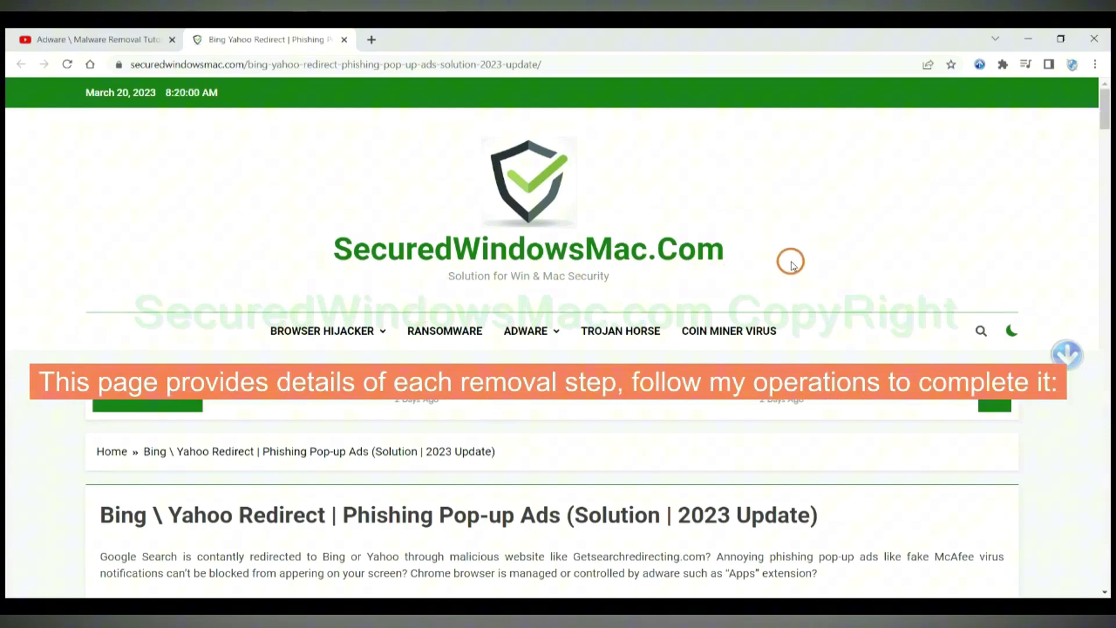
Step: Scroll the guide to Instant Automatic Removal for the SpyHunter for Win OS free-trial download
{"action": "scroll", "coordinate": [791, 265], "scroll_direction": "down", "scroll_amount": 15}
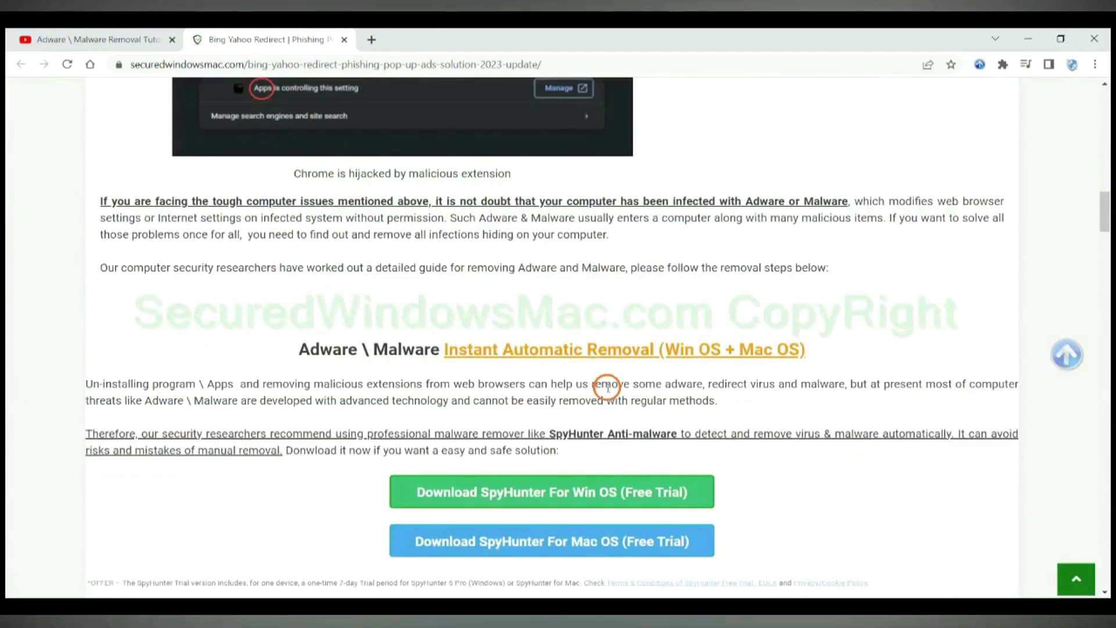
{"action": "scroll", "coordinate": [606, 390], "scroll_direction": "down", "scroll_amount": 3}
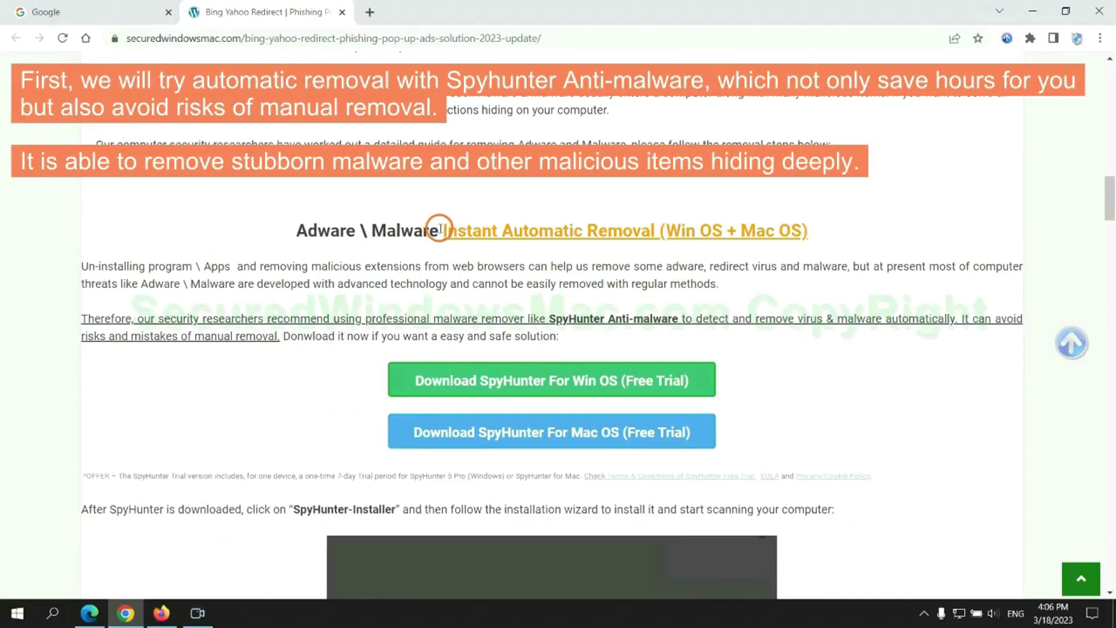
{"action": "left_click_drag", "start_coordinate": [440, 229], "coordinate": [654, 230]}
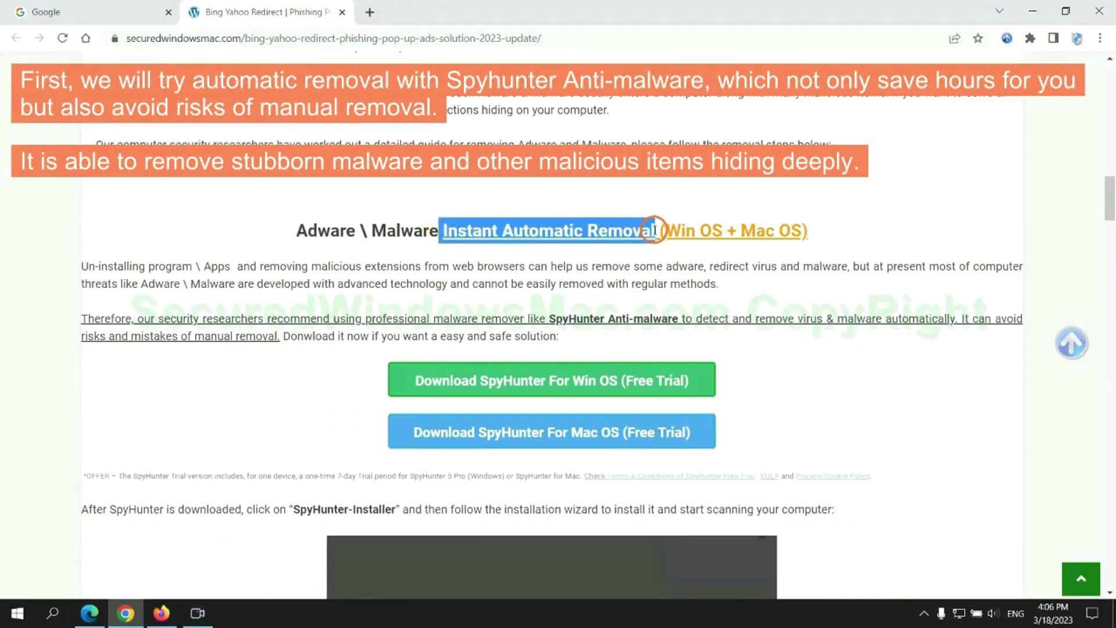
{"action": "left_click", "coordinate": [557, 197]}
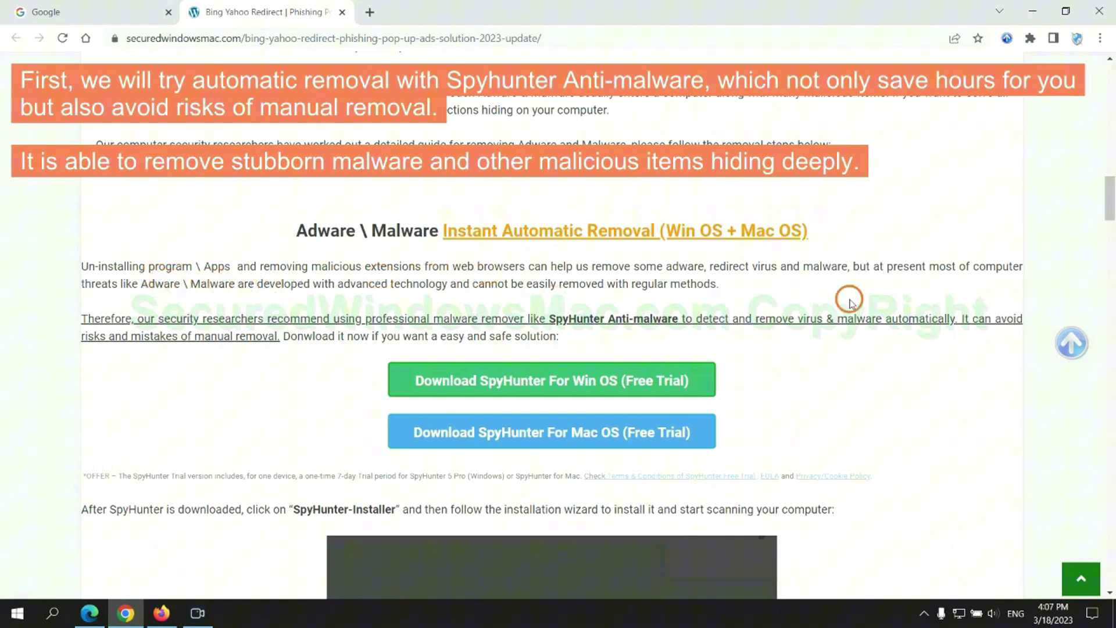
{"action": "scroll", "coordinate": [407, 290], "scroll_direction": "down", "scroll_amount": 1}
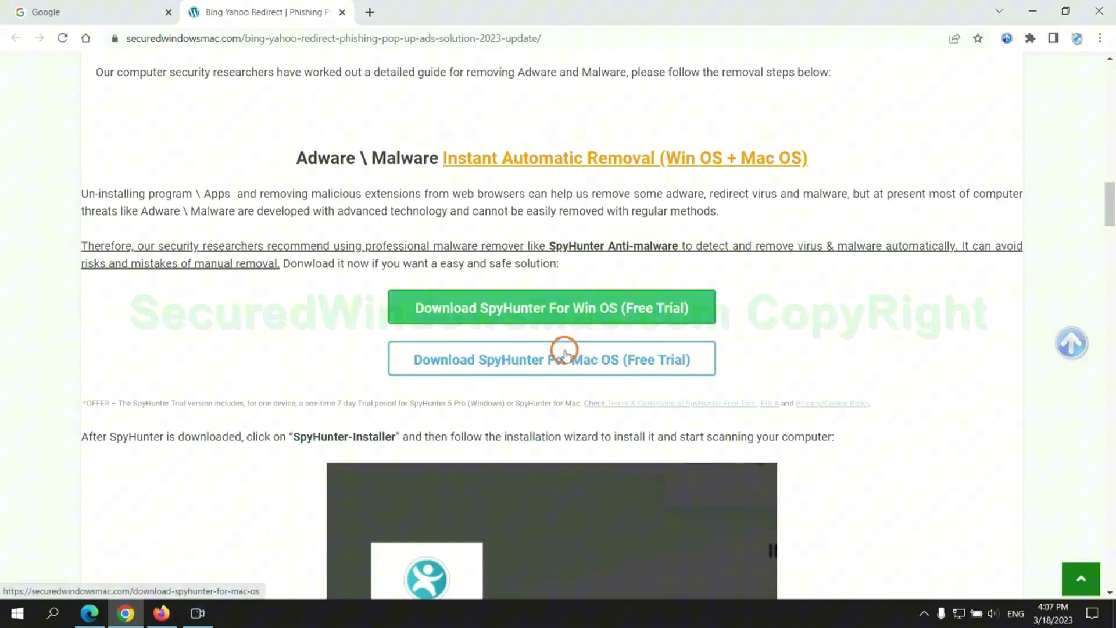
{"action": "scroll", "coordinate": [564, 351], "scroll_direction": "down", "scroll_amount": 2}
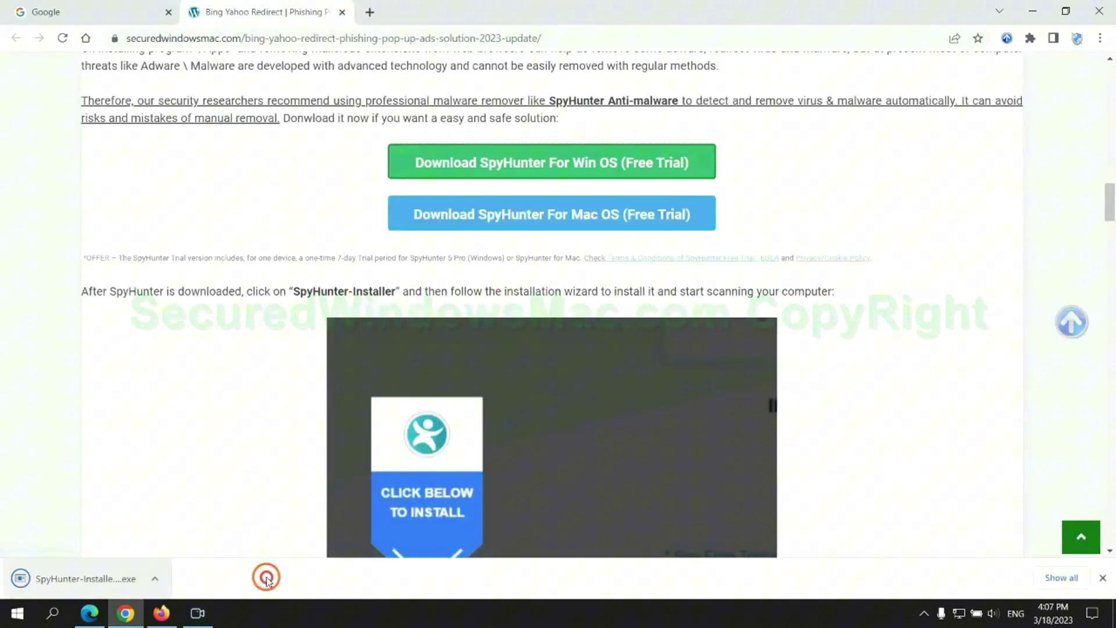
Step: Run the downloaded SpyHunter-Installer.exe from Chrome's download bar
{"action": "left_click", "coordinate": [106, 578]}
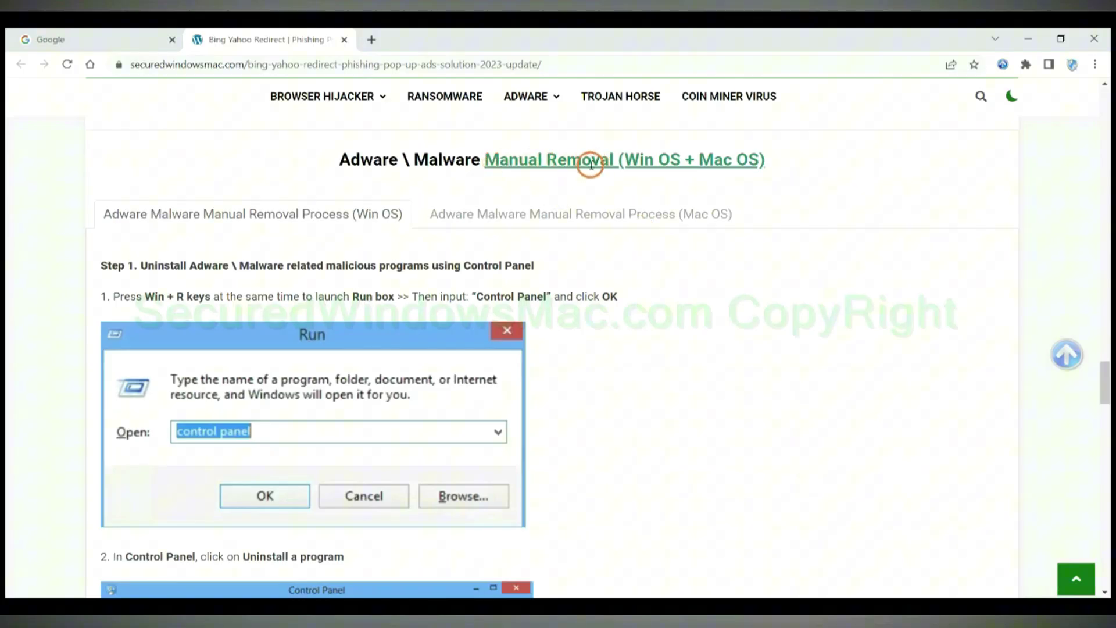
Step: Scroll the guide to Manual Removal (Win OS) Step 1, uninstalling programs via Control Panel
{"action": "left_click_drag", "start_coordinate": [625, 162], "coordinate": [678, 162]}
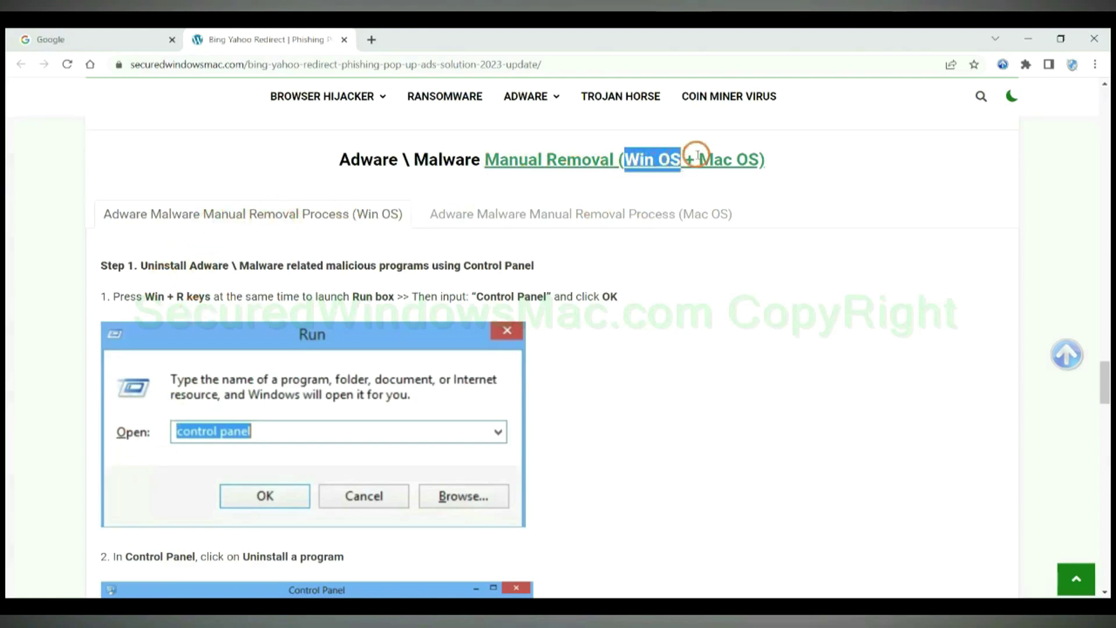
{"action": "left_click_drag", "start_coordinate": [698, 158], "coordinate": [759, 158]}
{"action": "left_click", "coordinate": [570, 212]}
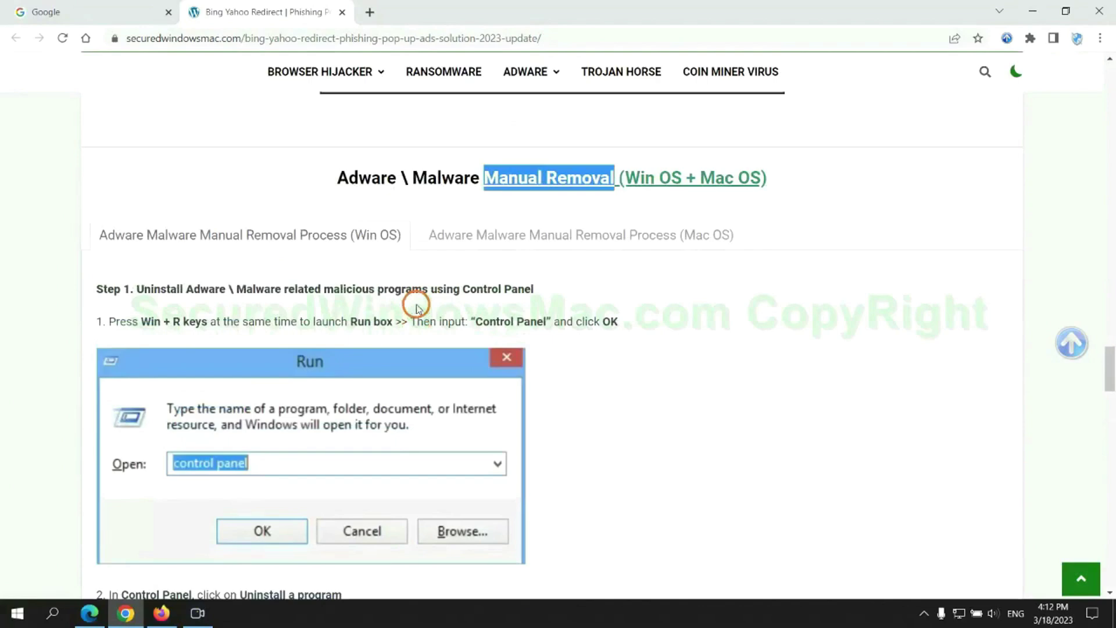
{"action": "scroll", "coordinate": [416, 307], "scroll_direction": "up", "scroll_amount": 1}
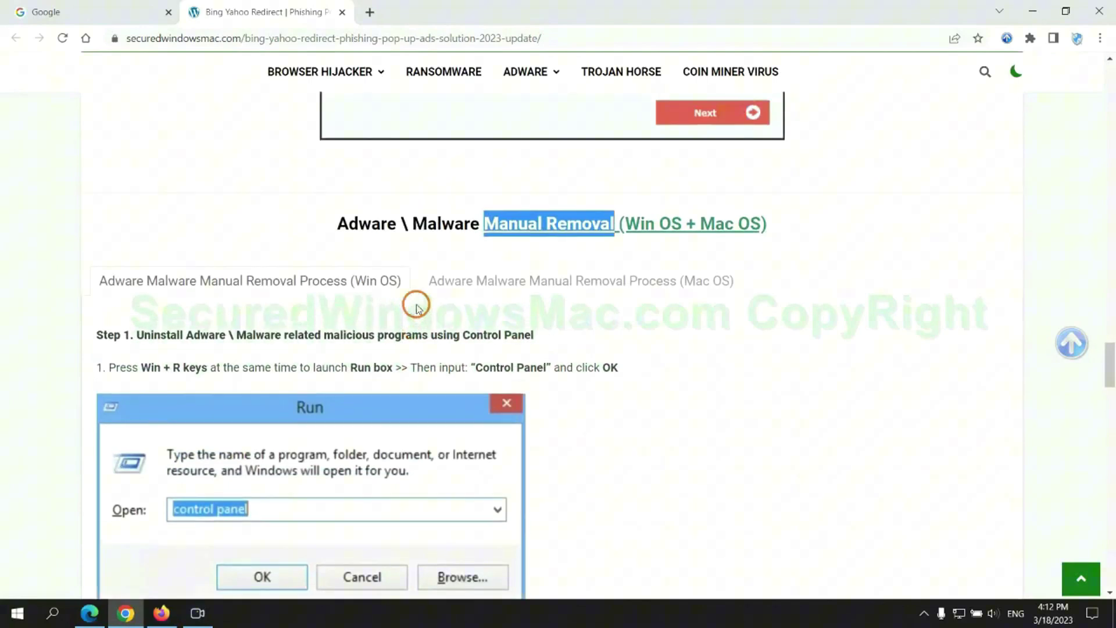
{"action": "scroll", "coordinate": [298, 286], "scroll_direction": "down", "scroll_amount": 4}
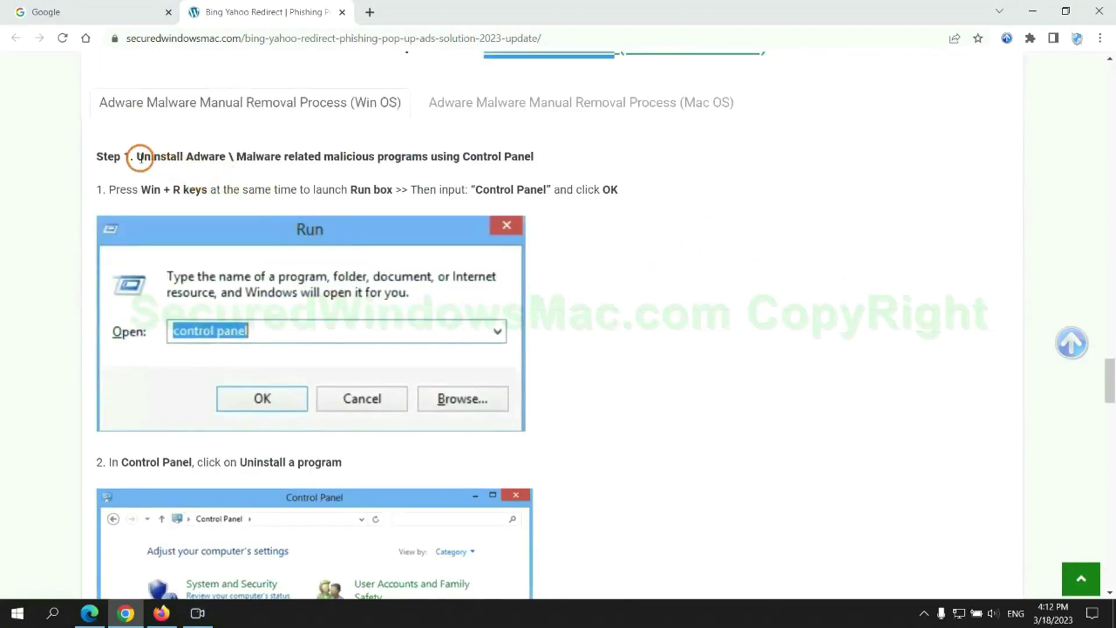
{"action": "left_click_drag", "start_coordinate": [153, 158], "coordinate": [429, 161]}
{"action": "left_click", "coordinate": [736, 228]}
{"action": "scroll", "coordinate": [697, 229], "scroll_direction": "down", "scroll_amount": 3}
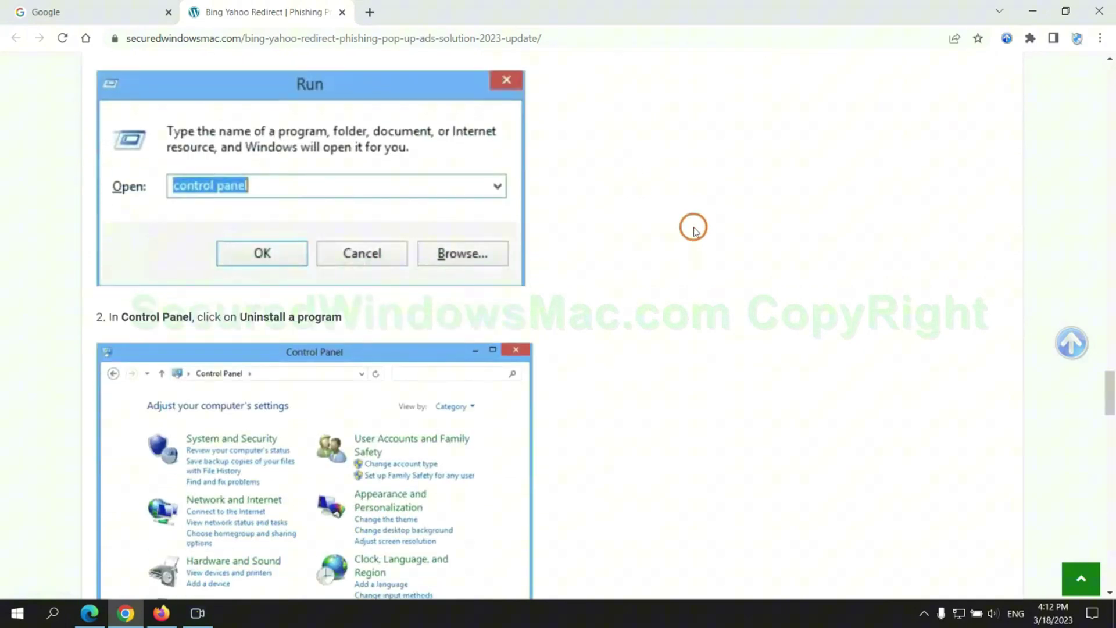
Step: Run 'control panel', open Uninstall a program, and bring up Lantern's uninstall options
{"action": "key", "text": "super+r"}
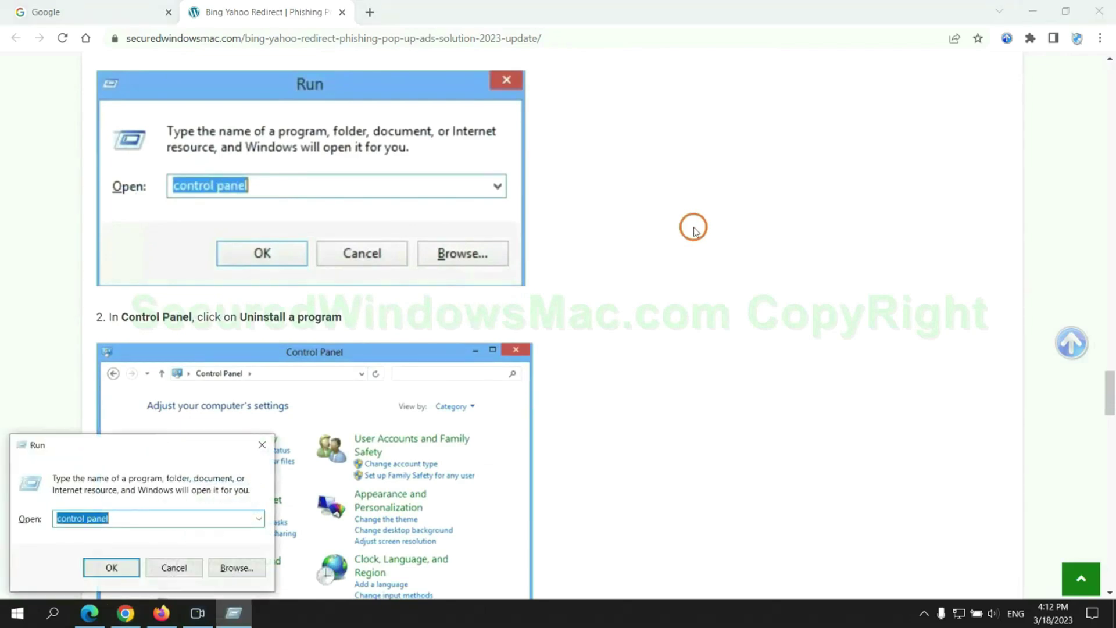
{"action": "type", "text": "control pa"}
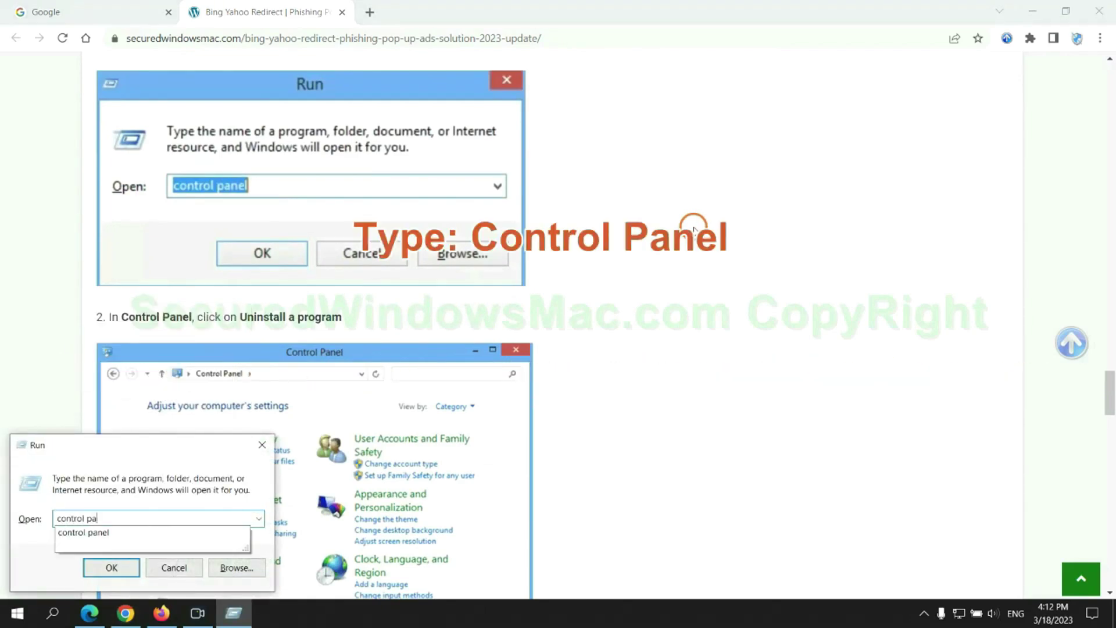
{"action": "type", "text": "nel"}
{"action": "key", "text": "Return"}
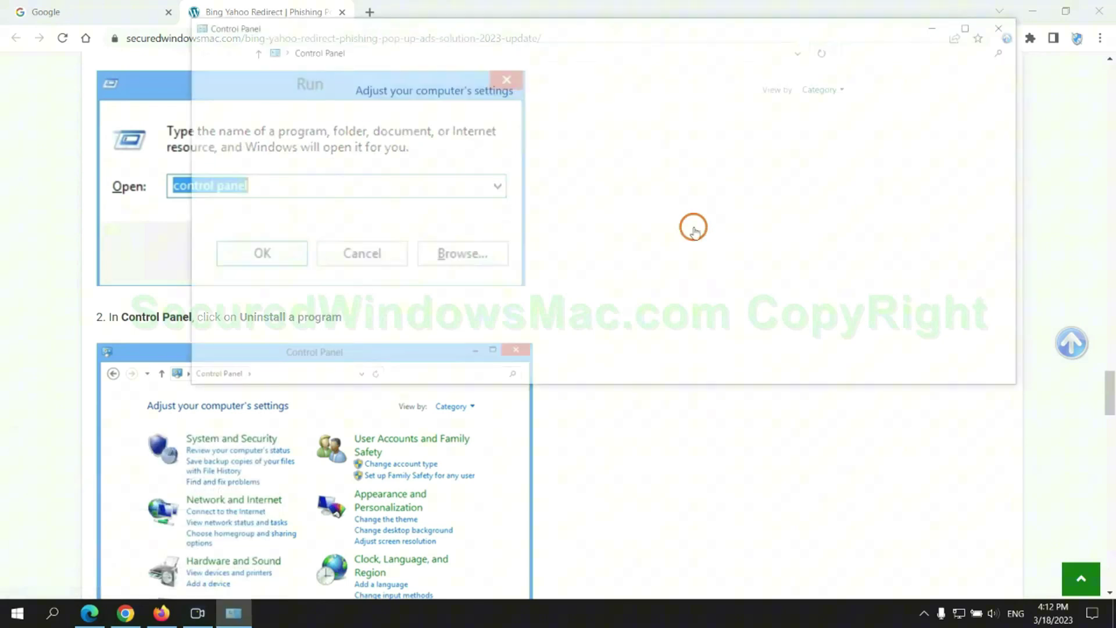
{"action": "left_click", "coordinate": [445, 309]}
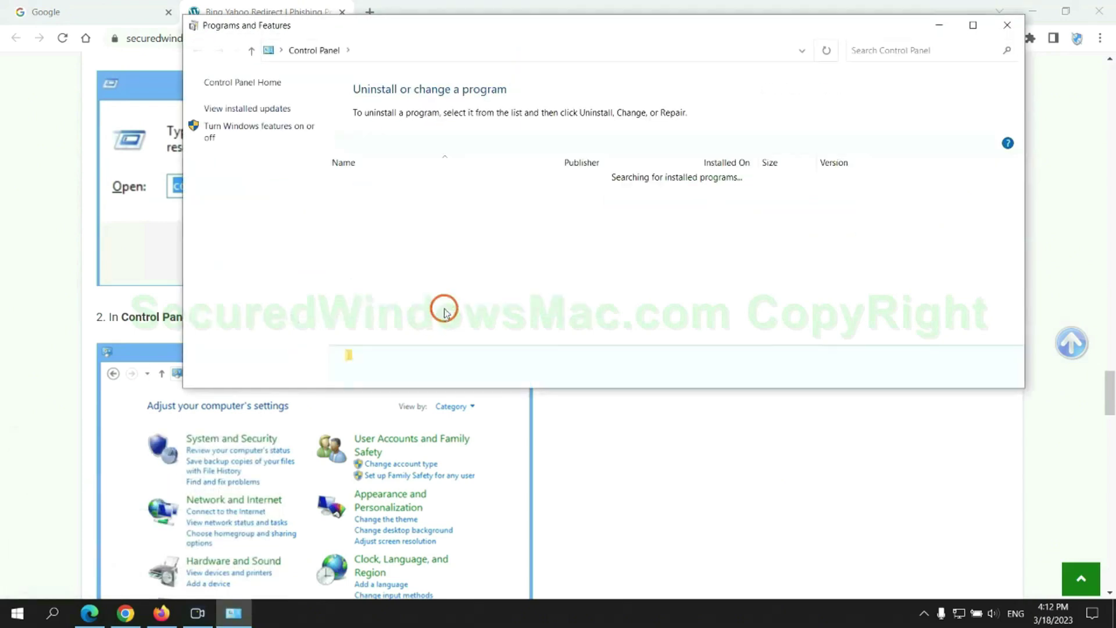
{"action": "left_click", "coordinate": [367, 206]}
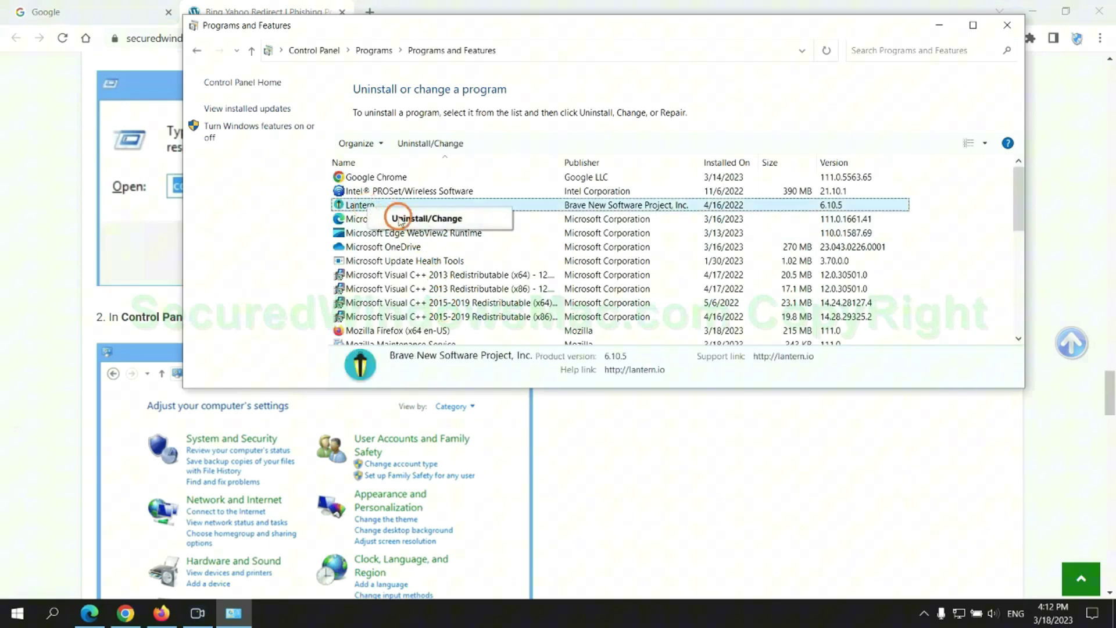
Step: Close Programs and Features and scroll the guide to Step 2 on malicious extensions
{"action": "left_click", "coordinate": [1007, 25]}
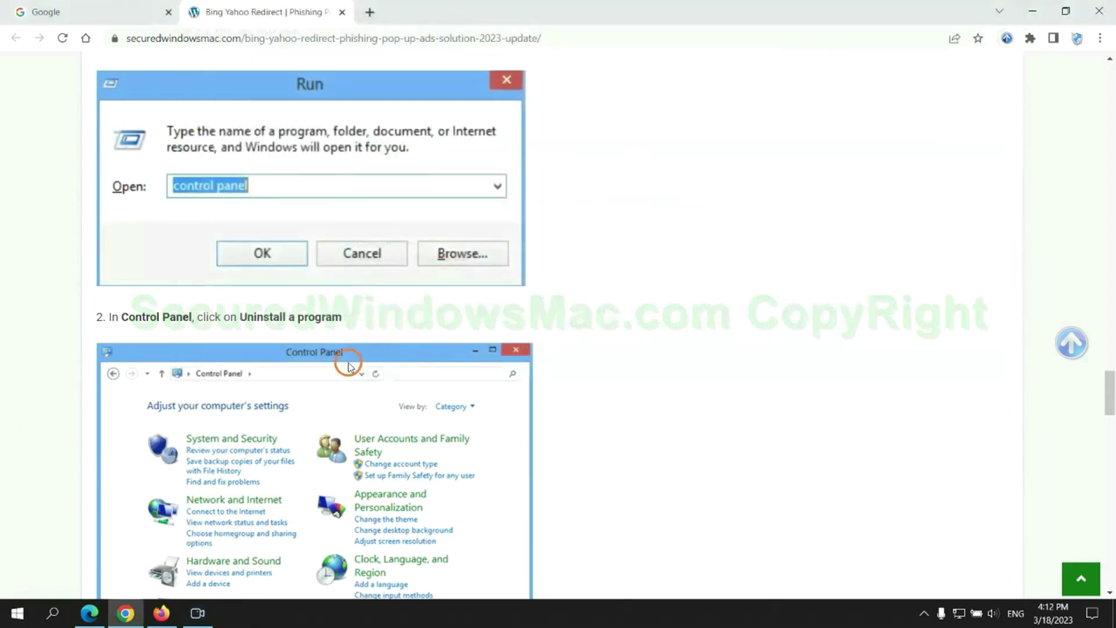
{"action": "scroll", "coordinate": [329, 375], "scroll_direction": "down", "scroll_amount": 1}
{"action": "scroll", "coordinate": [328, 375], "scroll_direction": "down", "scroll_amount": 8}
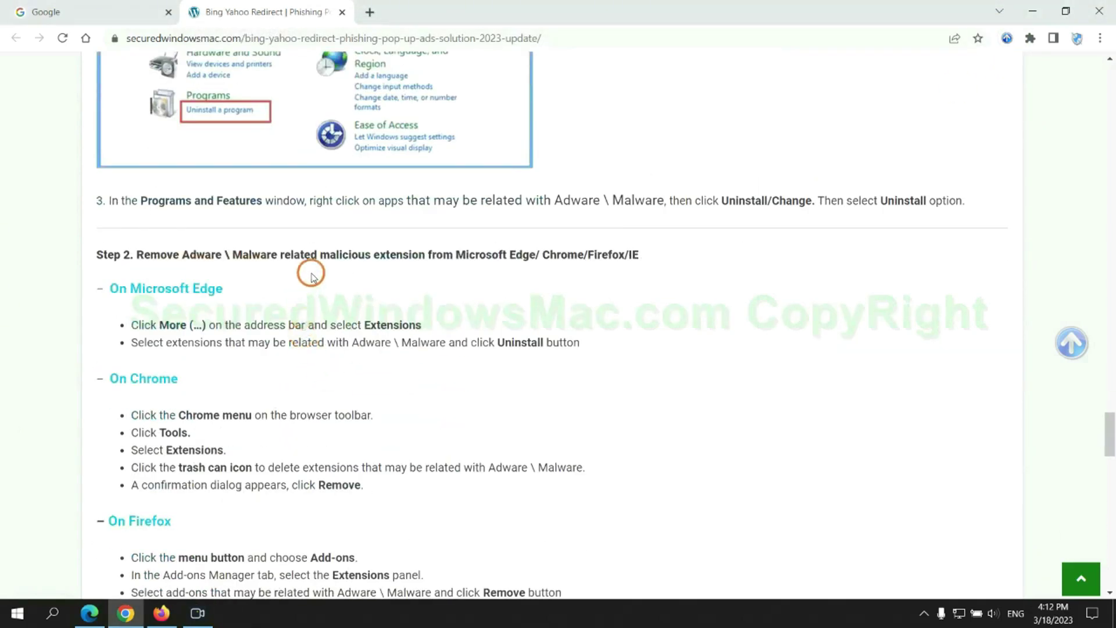
{"action": "left_click_drag", "start_coordinate": [316, 256], "coordinate": [439, 254]}
{"action": "left_click", "coordinate": [448, 279]}
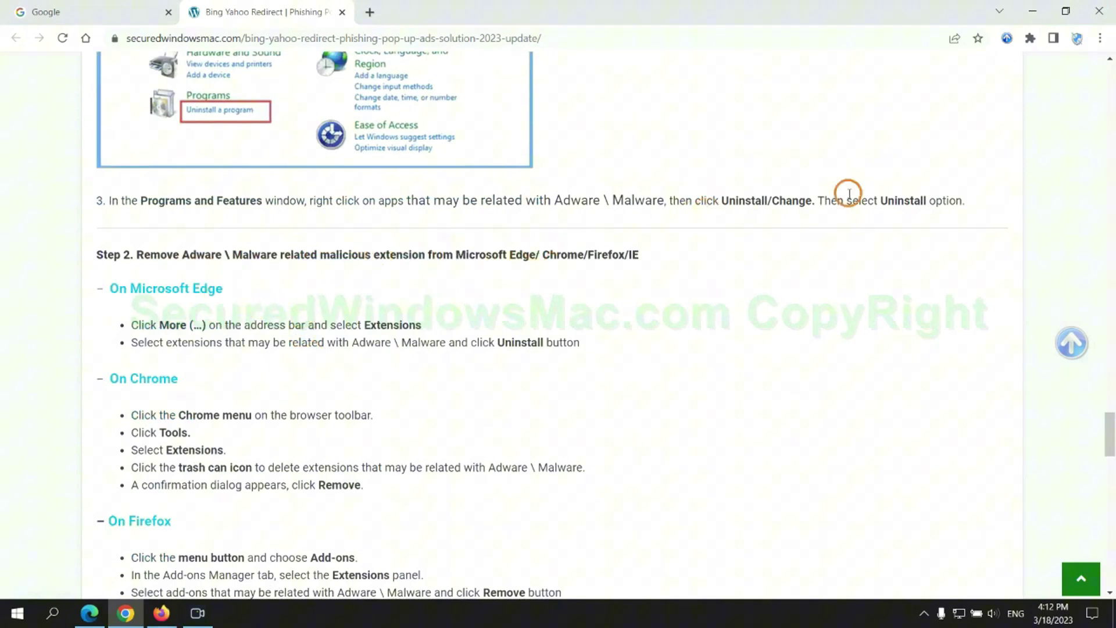
Step: In Edge, remove the McAfee WebAdvisor extension and close the extensions page
{"action": "left_click", "coordinate": [90, 610]}
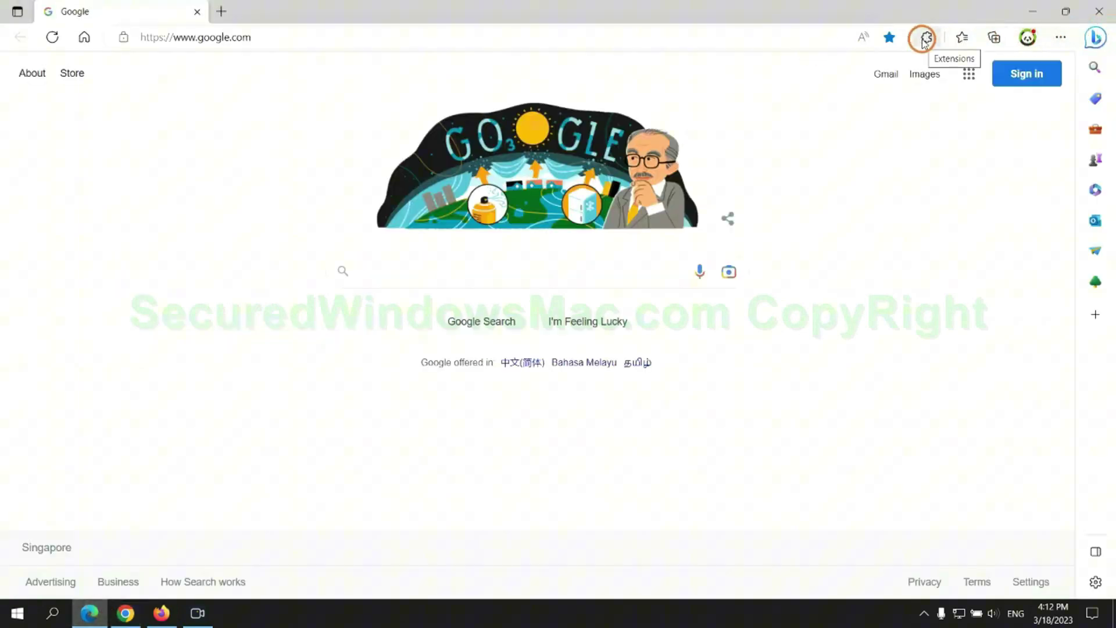
{"action": "left_click", "coordinate": [925, 40]}
{"action": "left_click", "coordinate": [773, 115]}
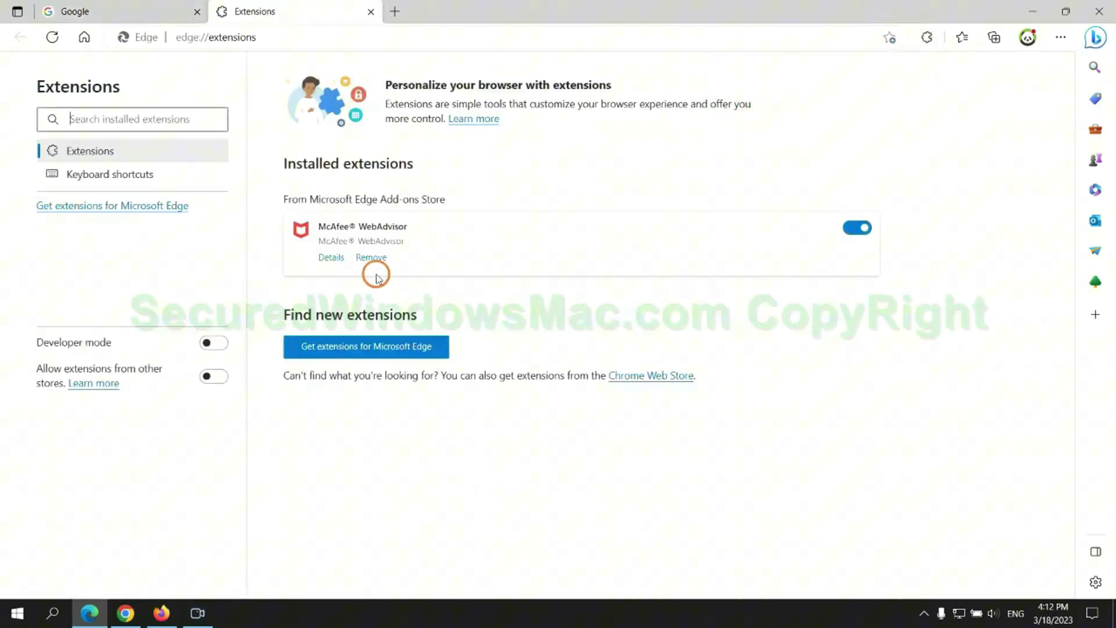
{"action": "left_click", "coordinate": [372, 259]}
{"action": "left_click", "coordinate": [802, 138]}
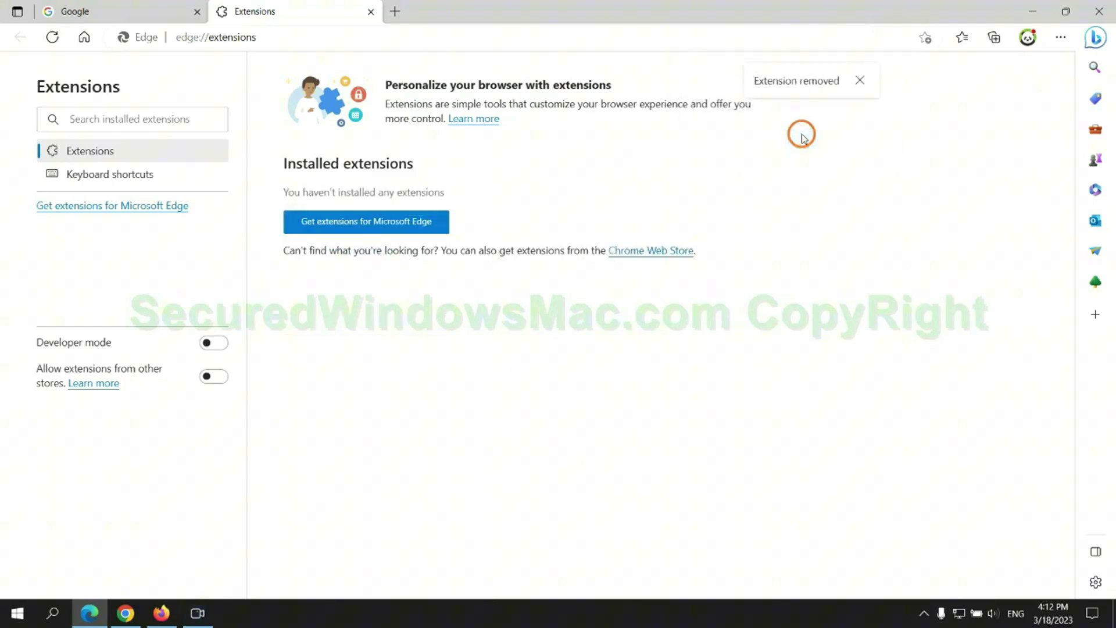
{"action": "left_click", "coordinate": [370, 12]}
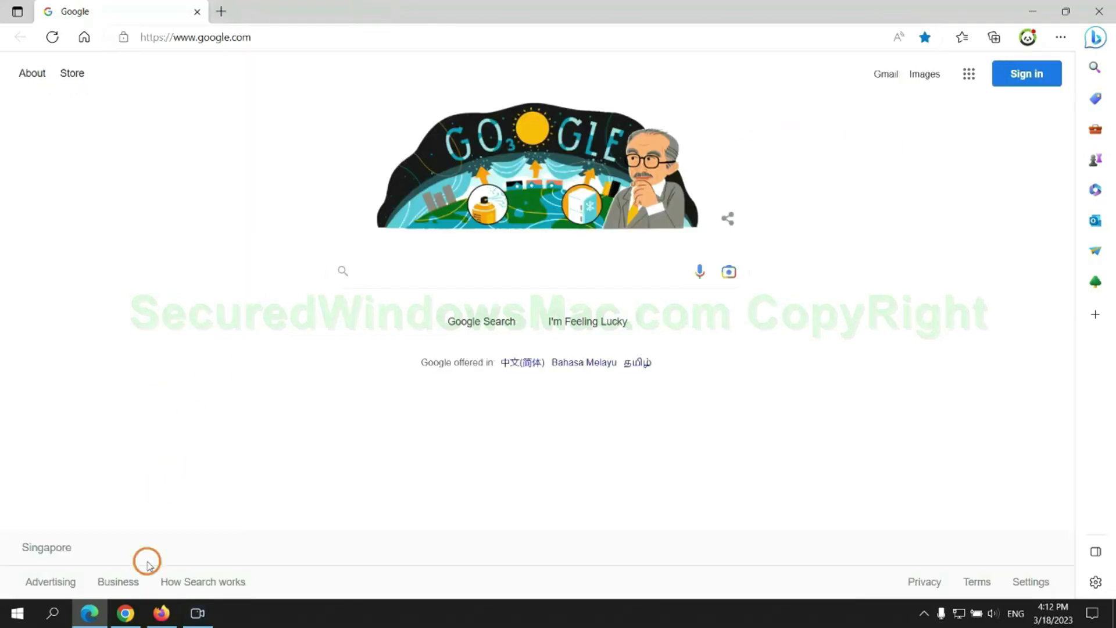
Step: Remove the Ecosia extension from Chrome and close its feedback tab
{"action": "left_click", "coordinate": [136, 614]}
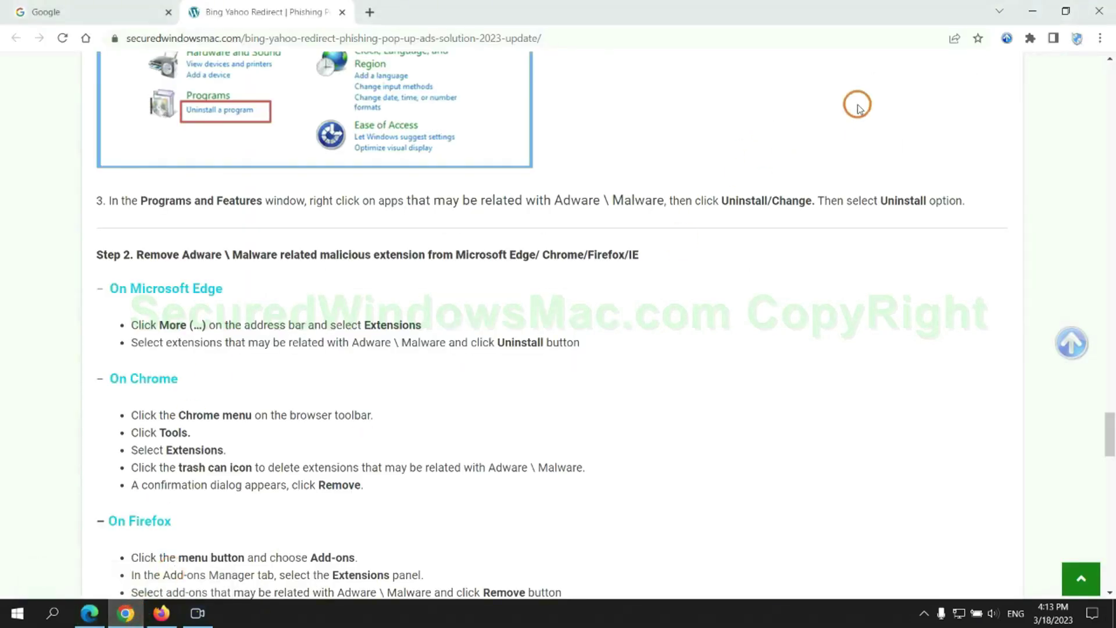
{"action": "left_click", "coordinate": [1029, 38]}
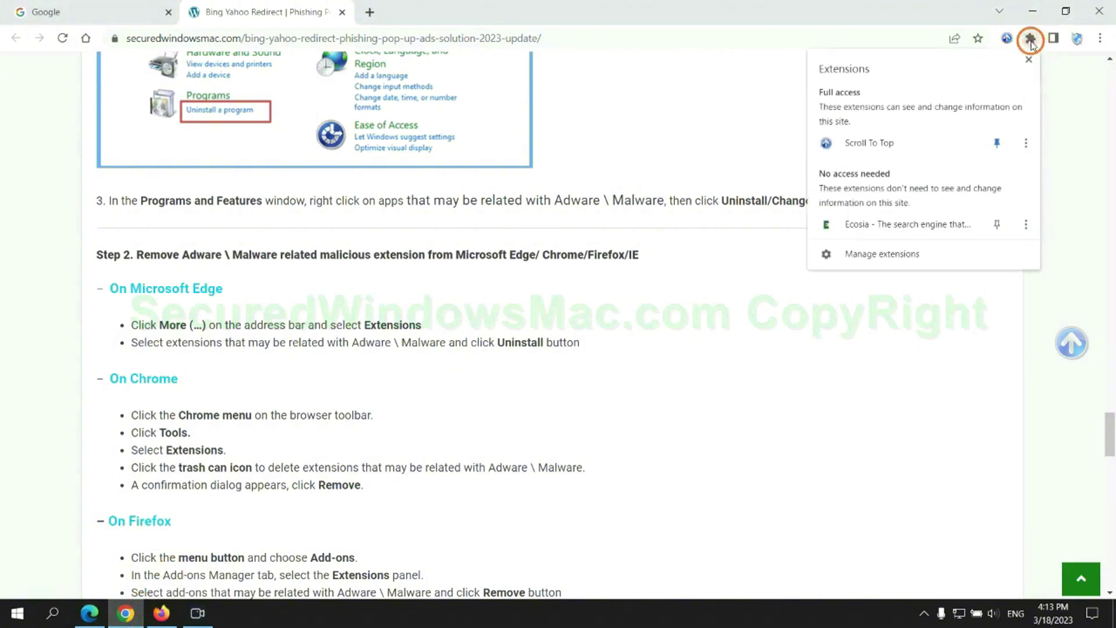
{"action": "left_click", "coordinate": [903, 255]}
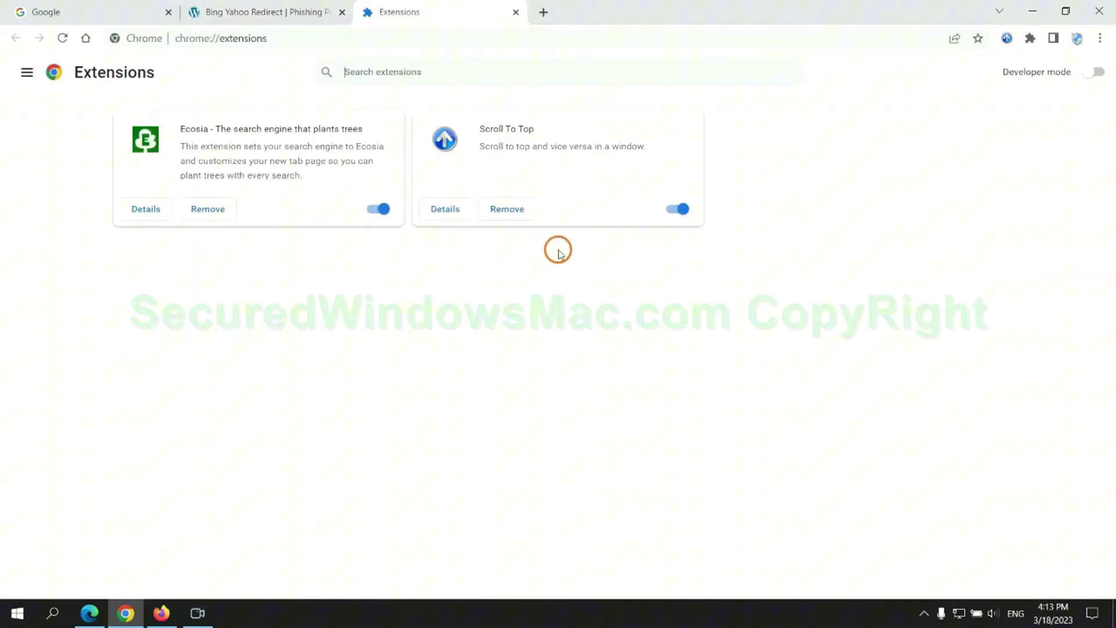
{"action": "left_click", "coordinate": [209, 207]}
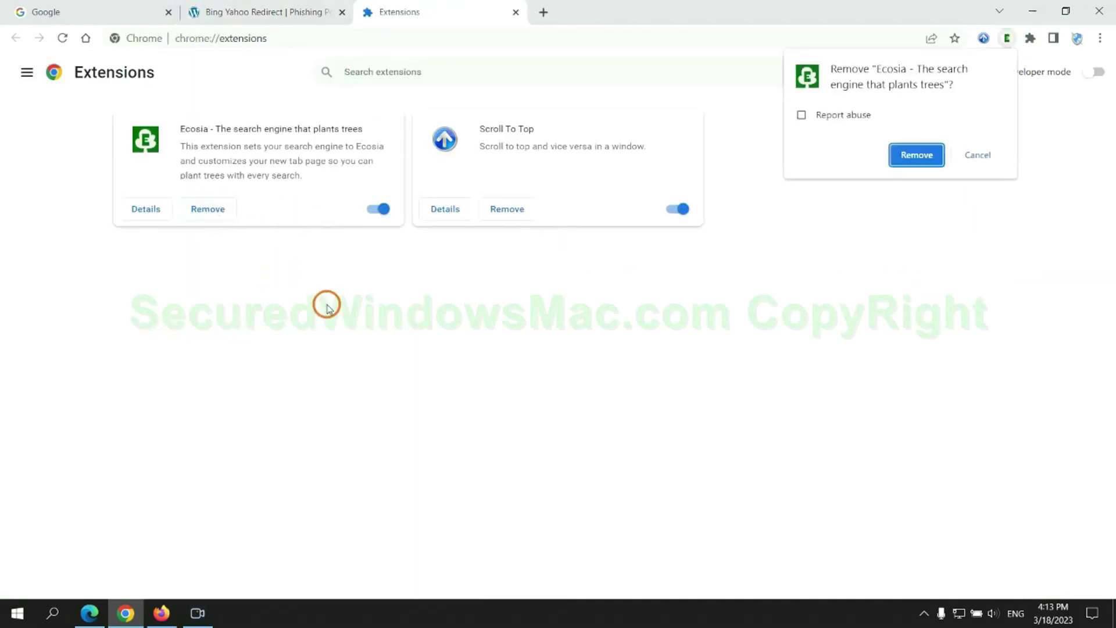
{"action": "left_click", "coordinate": [918, 155]}
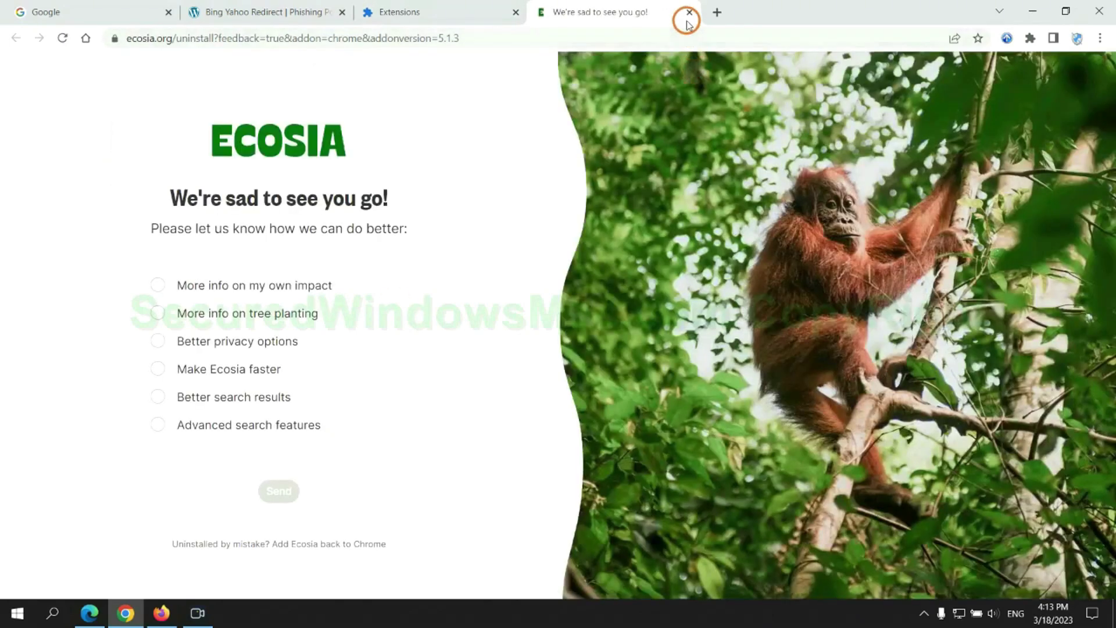
{"action": "left_click", "coordinate": [689, 12]}
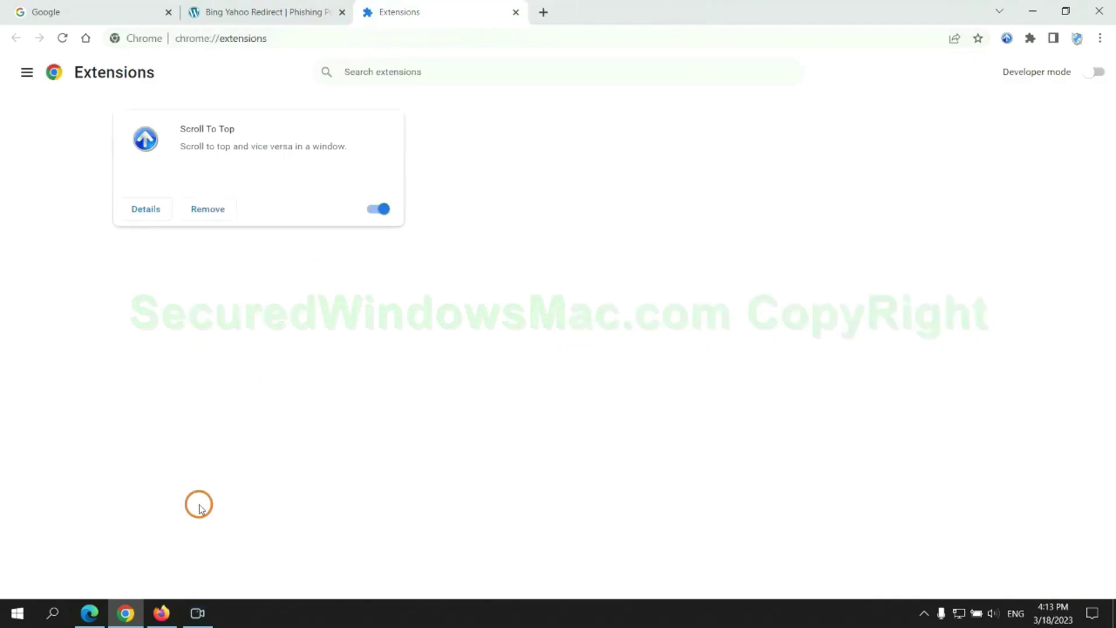
{"action": "left_click", "coordinate": [162, 612]}
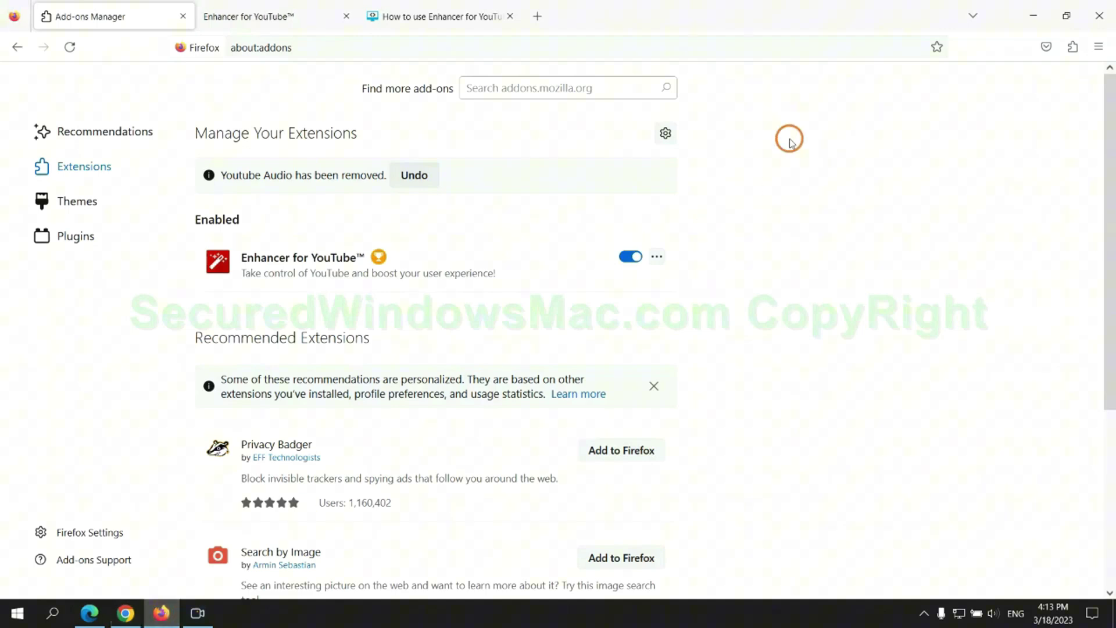
Step: Remove Enhancer for YouTube™ from Firefox's extensions management page
{"action": "left_click", "coordinate": [1072, 47]}
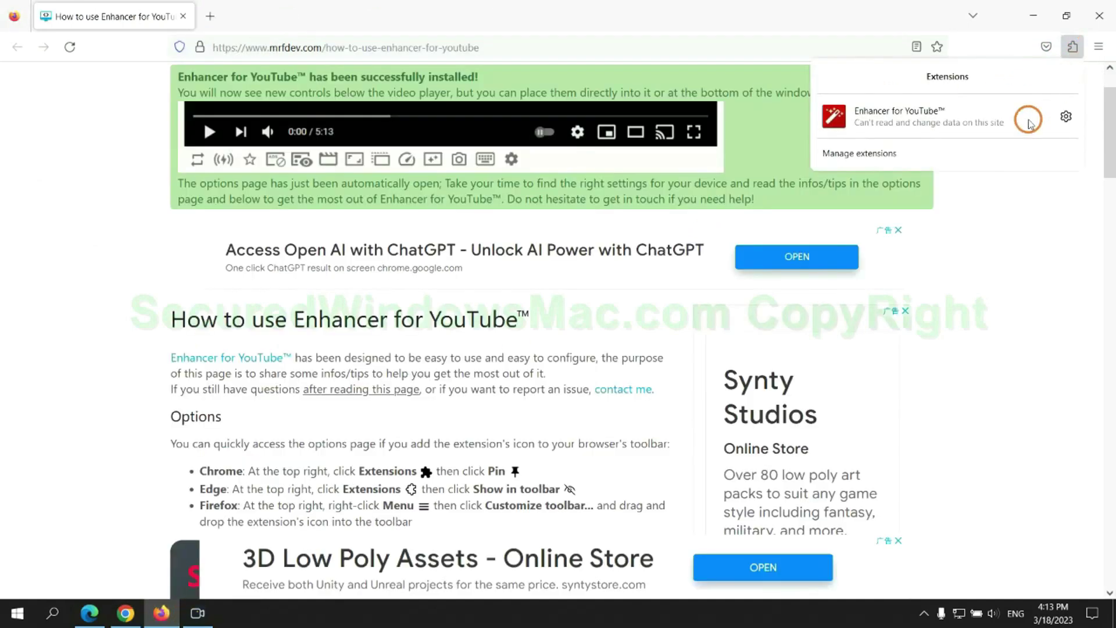
{"action": "left_click", "coordinate": [963, 150]}
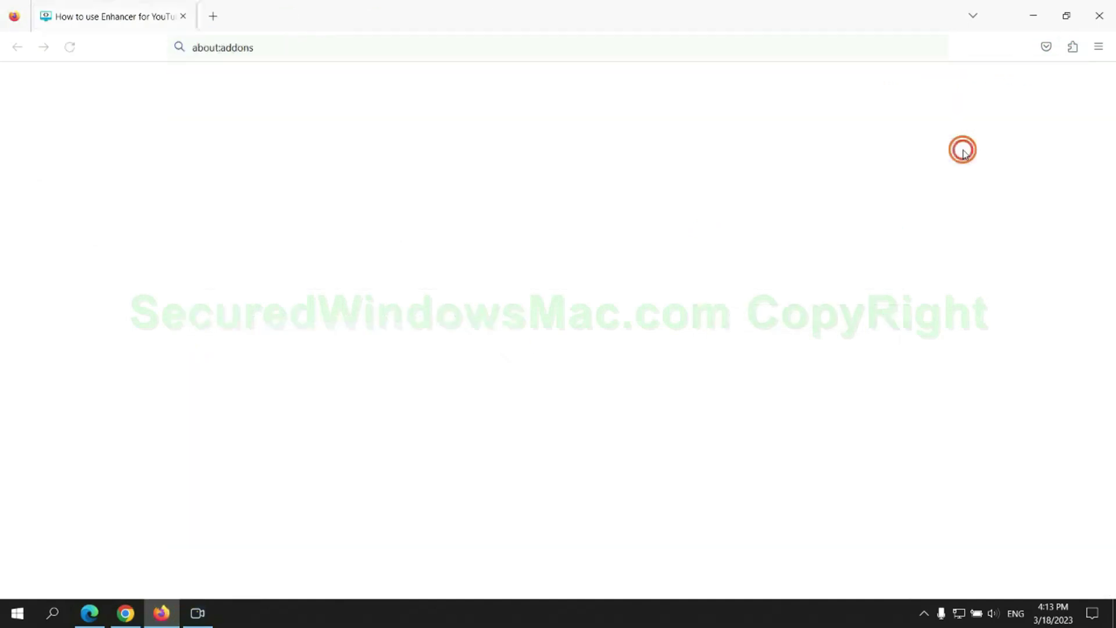
{"action": "left_click", "coordinate": [656, 214]}
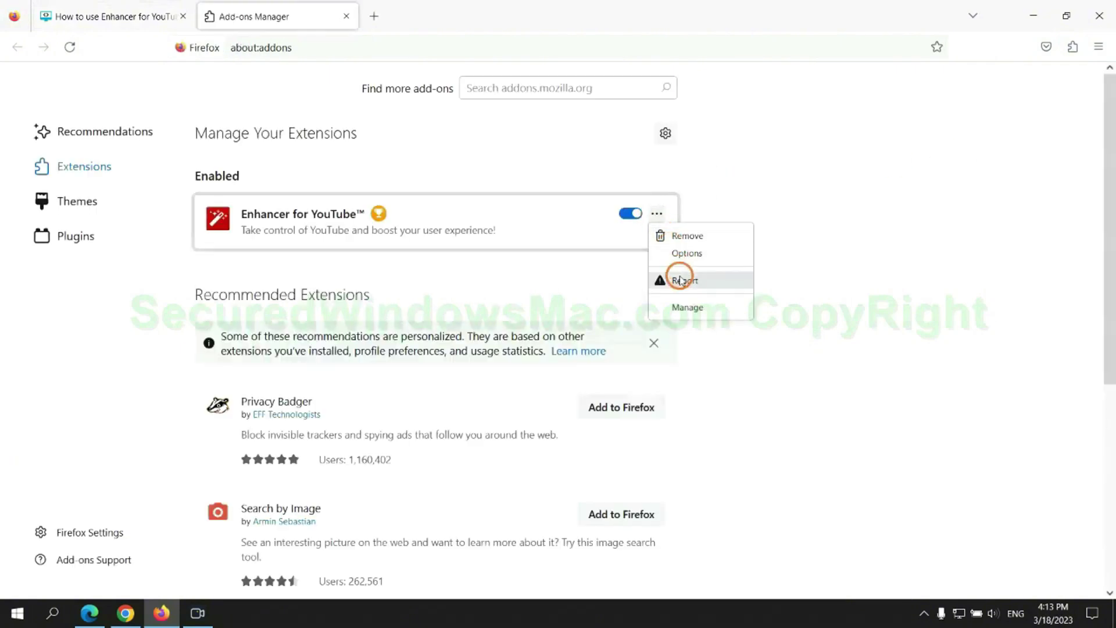
{"action": "left_click", "coordinate": [686, 236]}
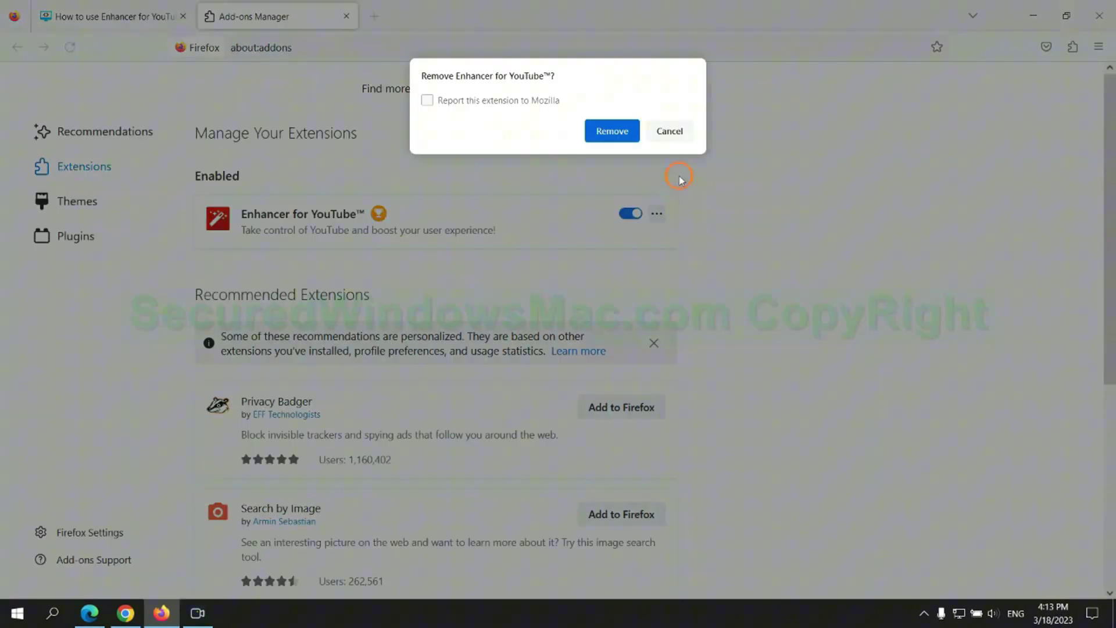
{"action": "left_click", "coordinate": [618, 137]}
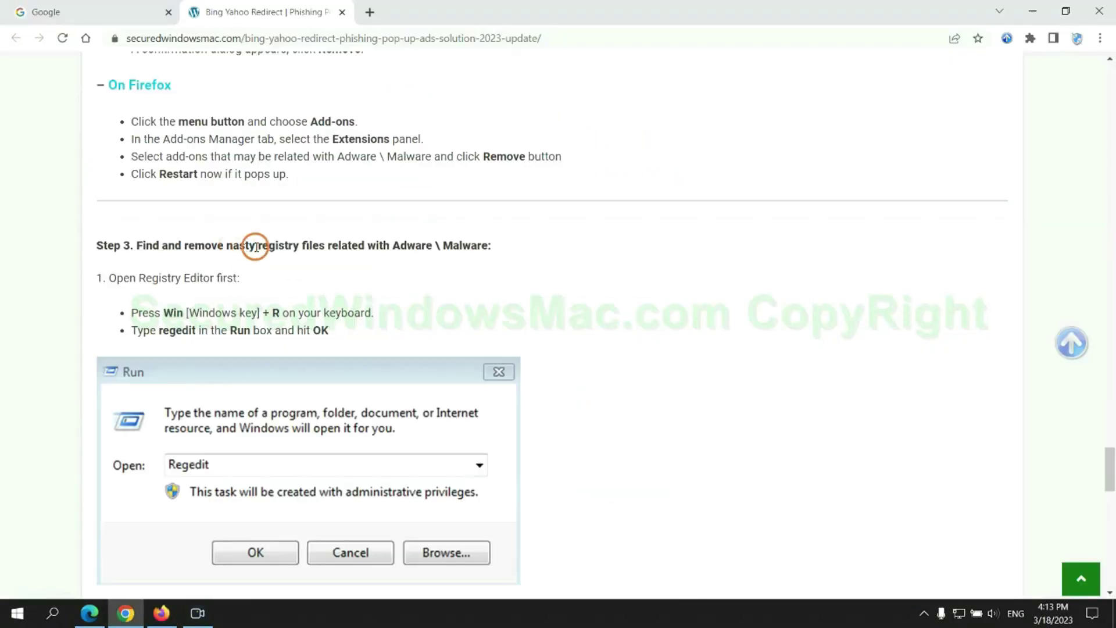
{"action": "left_click_drag", "start_coordinate": [259, 245], "coordinate": [324, 279]}
Step: Scroll the guide down and enter regedit in the Windows Run dialog
{"action": "left_click", "coordinate": [324, 279]}
{"action": "scroll", "coordinate": [324, 276], "scroll_direction": "down", "scroll_amount": 2}
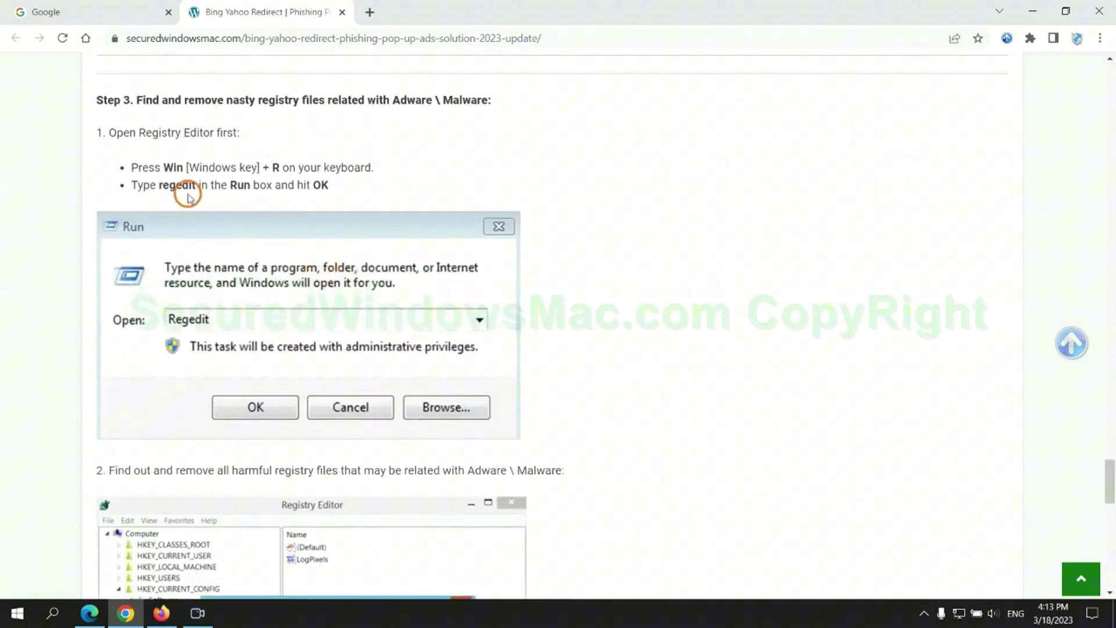
{"action": "key", "text": "super+r"}
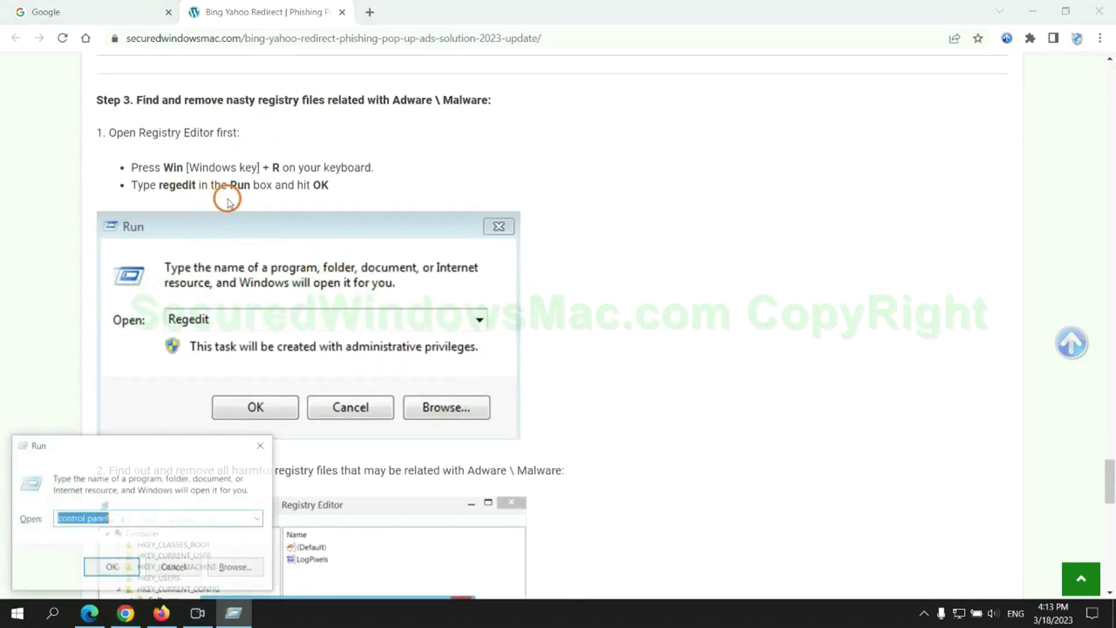
{"action": "type", "text": "reg"}
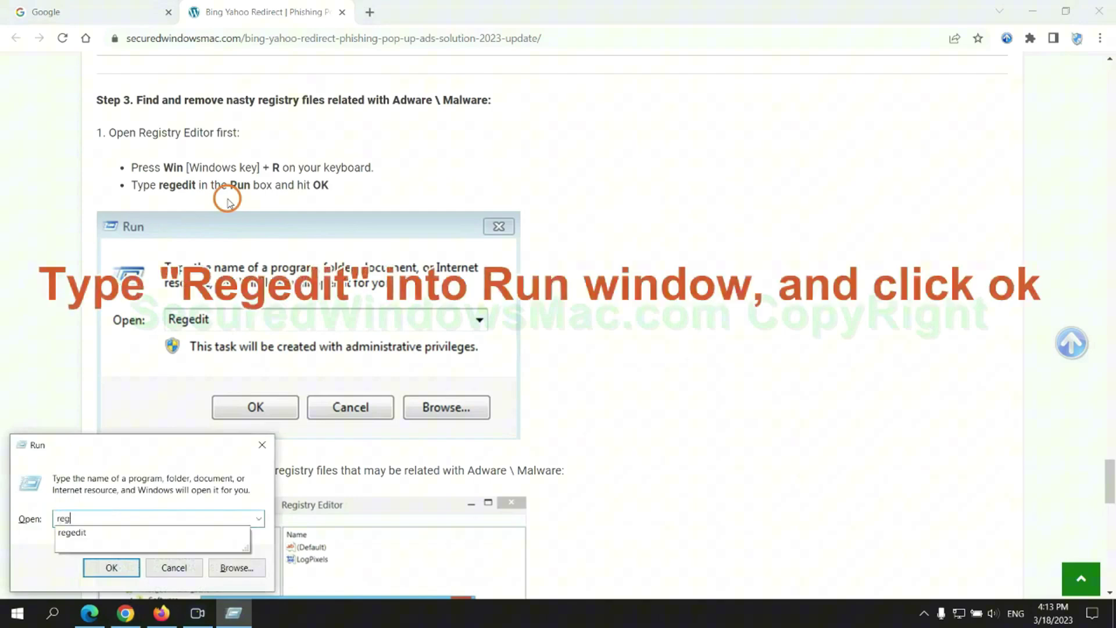
{"action": "type", "text": "edit"}
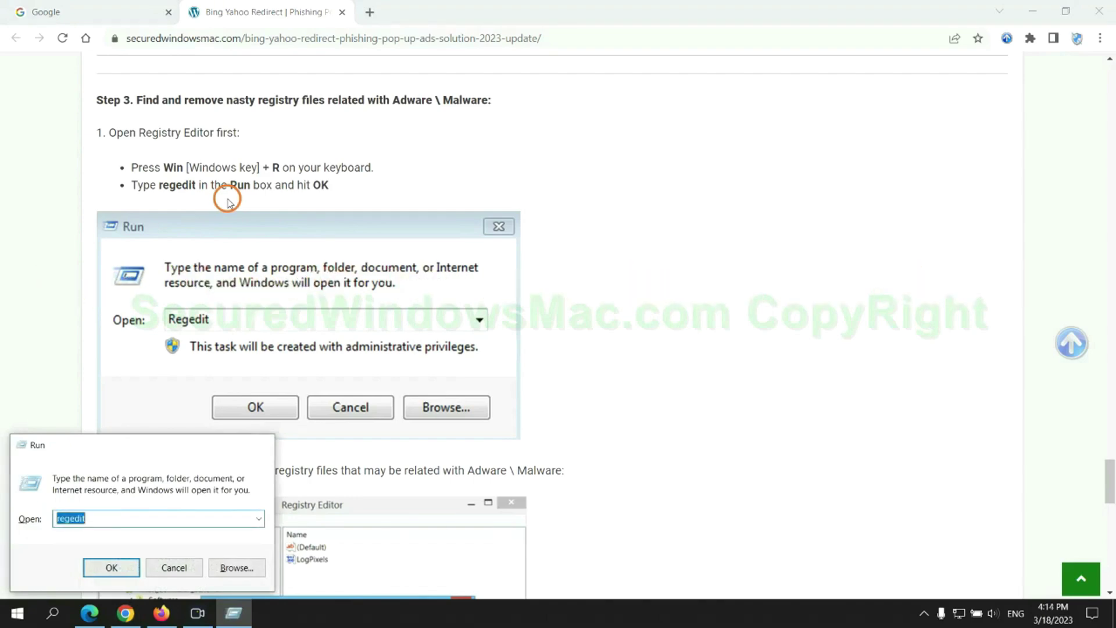
Step: Launch Registry Editor, search for 'App', and bring up actions for the StoreAppsOnTaskbar value
{"action": "key", "text": "Return"}
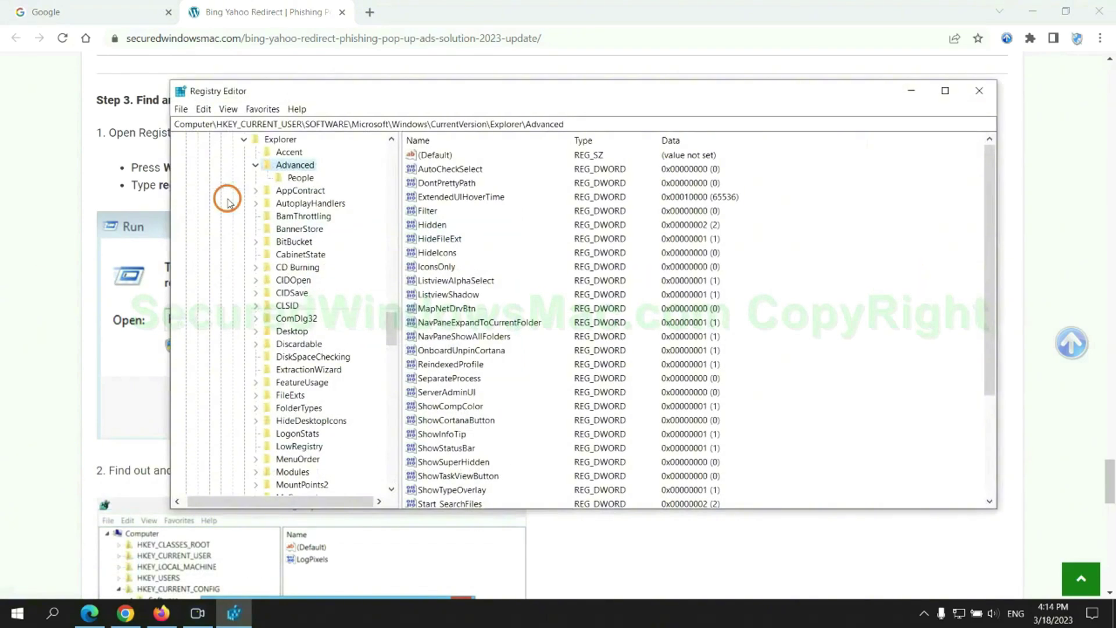
{"action": "left_click", "coordinate": [201, 109]}
{"action": "left_click", "coordinate": [247, 209]}
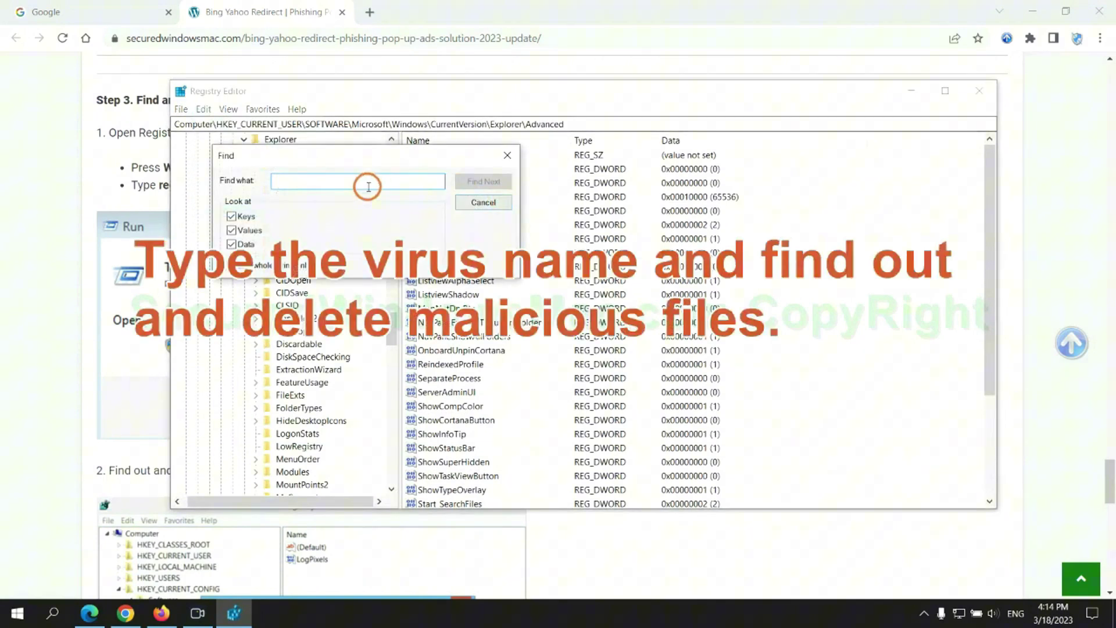
{"action": "type", "text": "Apps"}
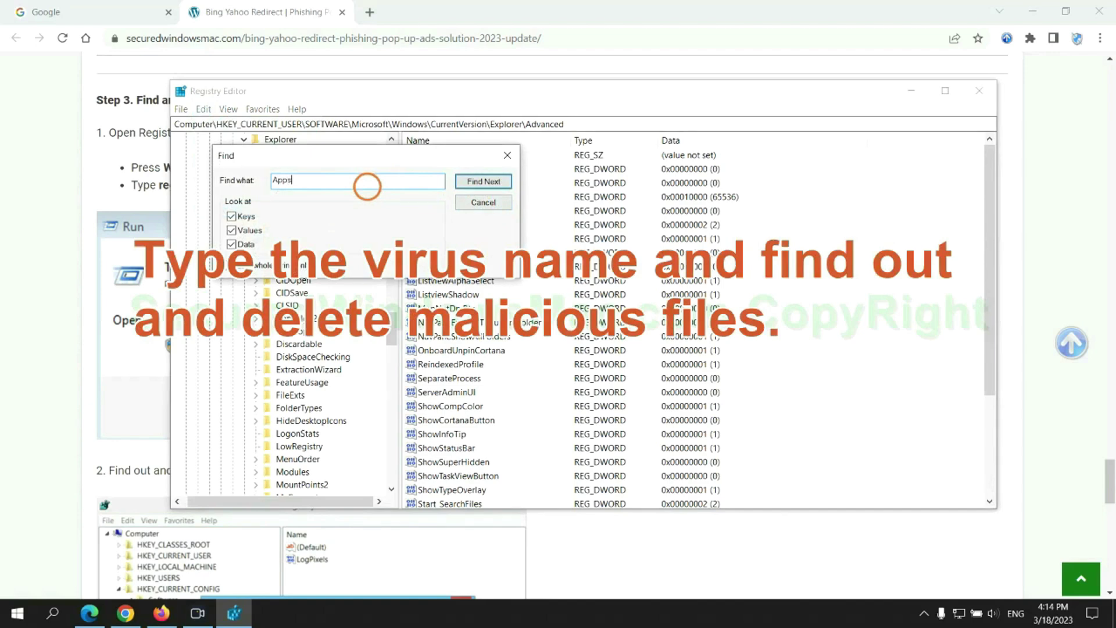
{"action": "key", "text": "Return"}
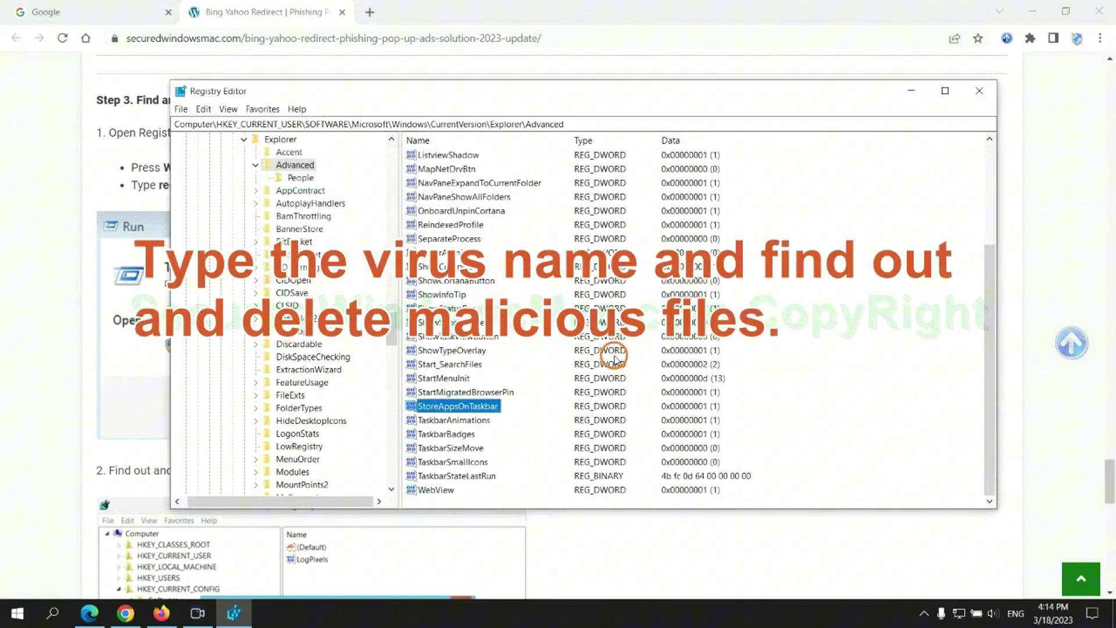
{"action": "right_click", "coordinate": [491, 408]}
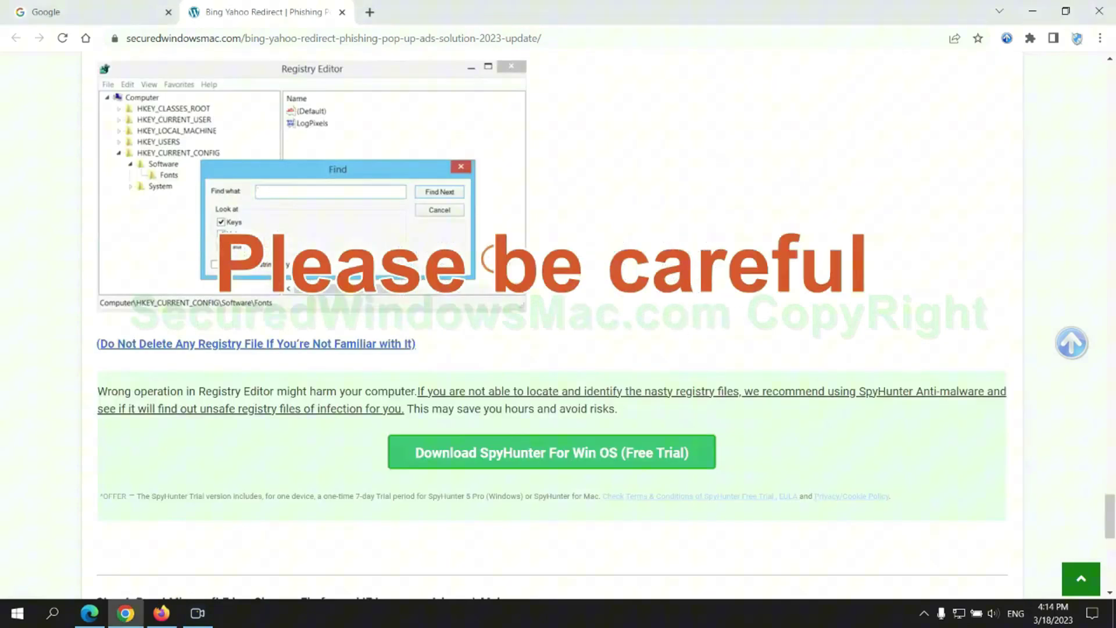
Step: Scroll the guide down to the Step 4 'Reset' browsers heading
{"action": "scroll", "coordinate": [498, 256], "scroll_direction": "down", "scroll_amount": 1}
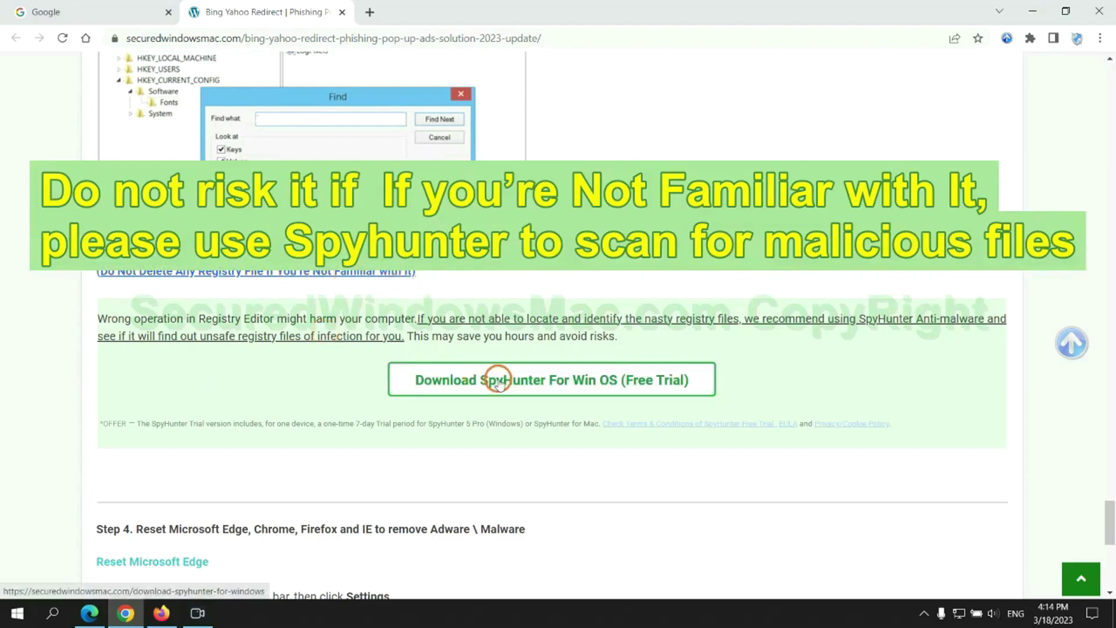
{"action": "scroll", "coordinate": [498, 384], "scroll_direction": "down", "scroll_amount": 6}
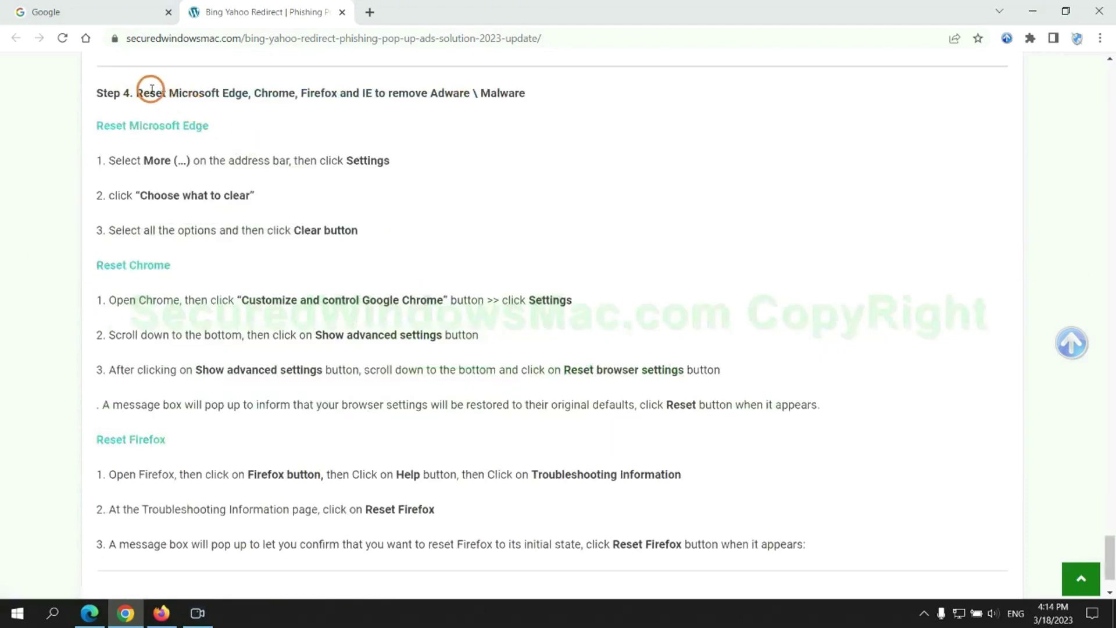
{"action": "double_click", "coordinate": [149, 90]}
{"action": "left_click", "coordinate": [459, 114]}
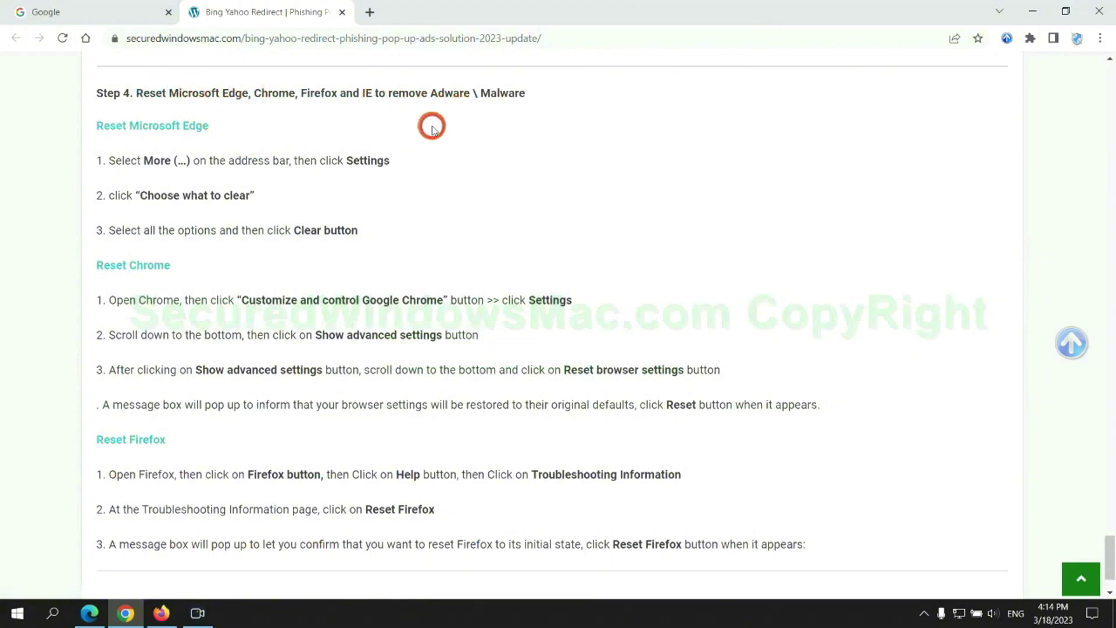
Step: In Edge's privacy settings, clear all-time browsing and download history, cookies and cached files
{"action": "left_click", "coordinate": [82, 608]}
{"action": "left_click", "coordinate": [1056, 39]}
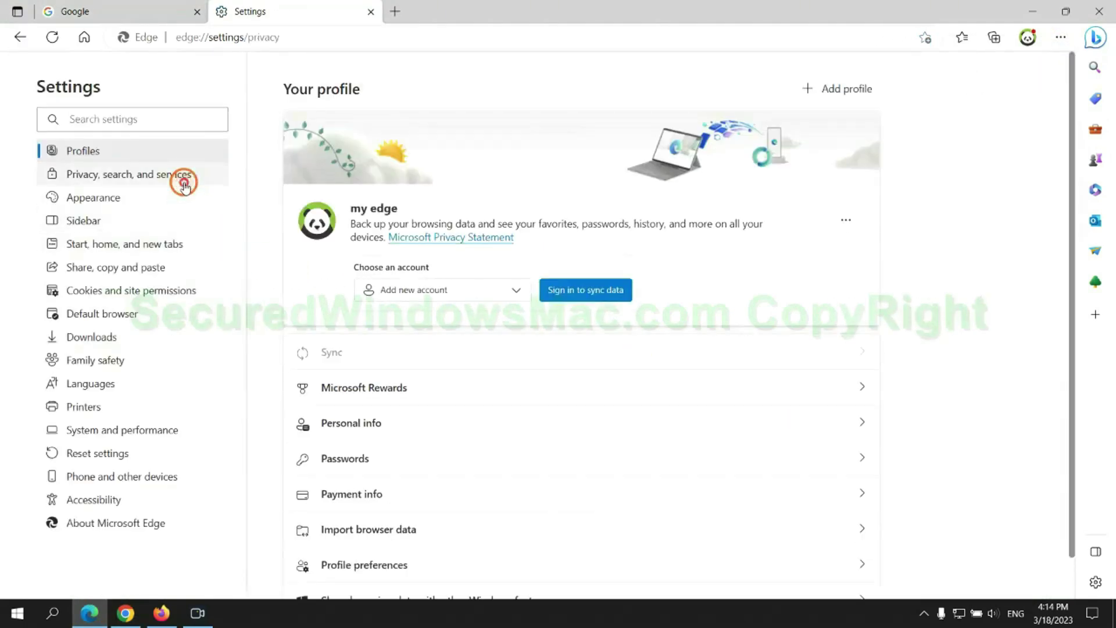
{"action": "left_click", "coordinate": [183, 174]}
{"action": "scroll", "coordinate": [953, 398], "scroll_direction": "down", "scroll_amount": 4}
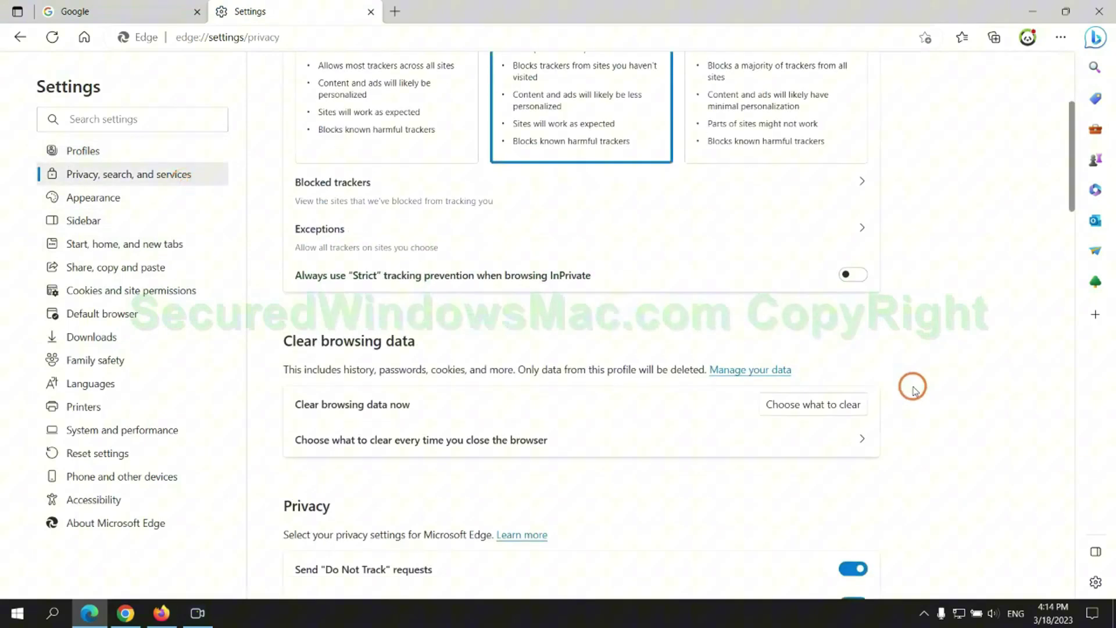
{"action": "left_click", "coordinate": [828, 406]}
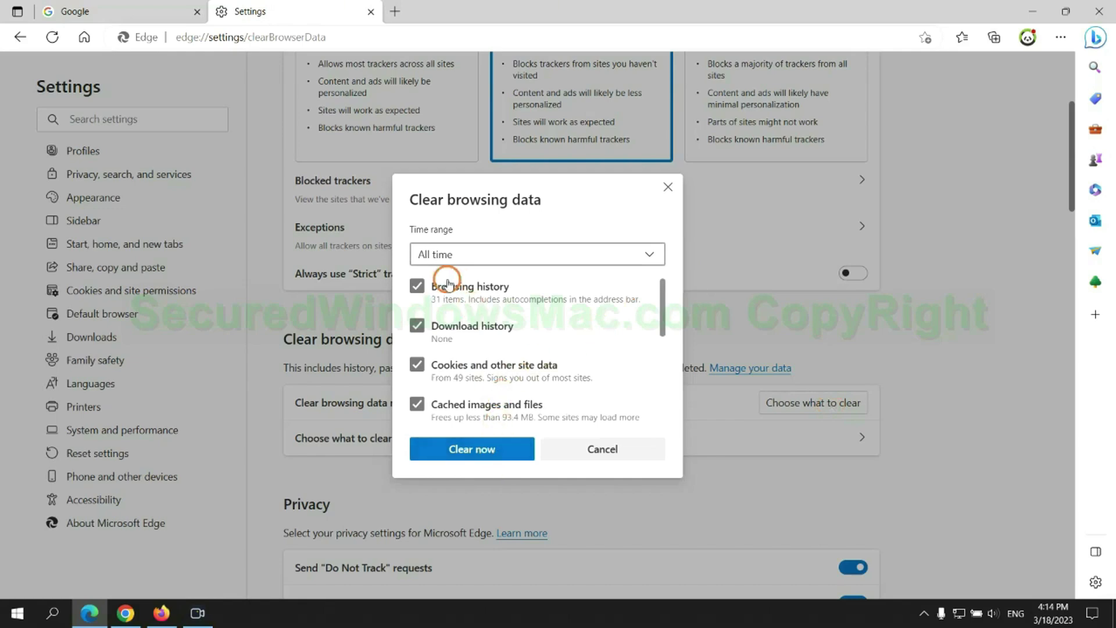
{"action": "left_click", "coordinate": [127, 611]}
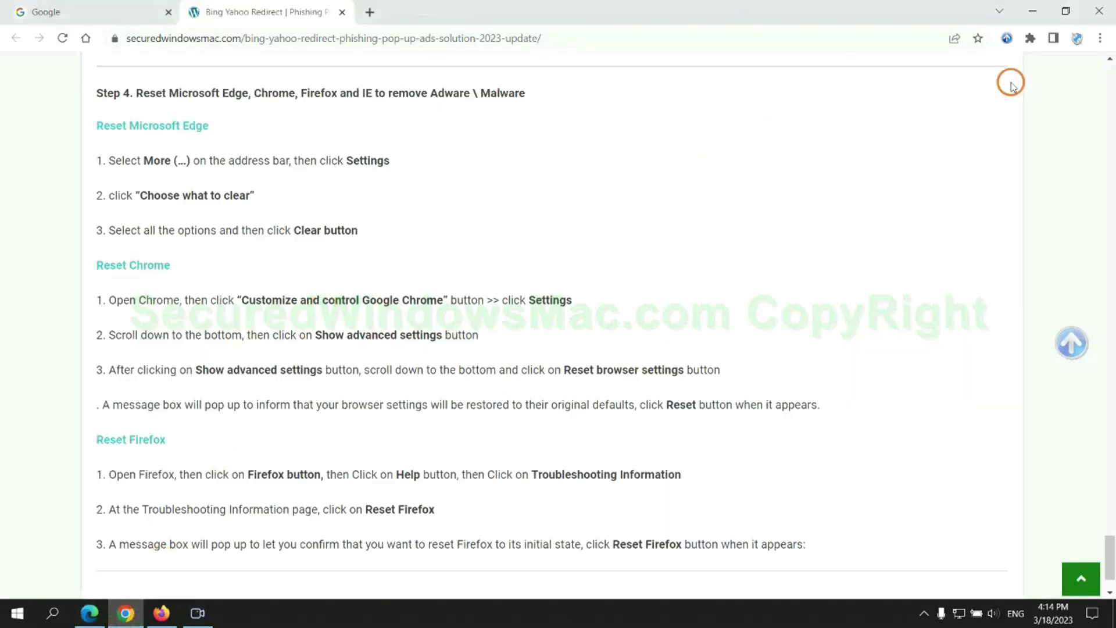
Step: Start Chrome's 'Restore settings to their original defaults' from its Settings page
{"action": "left_click", "coordinate": [1098, 39]}
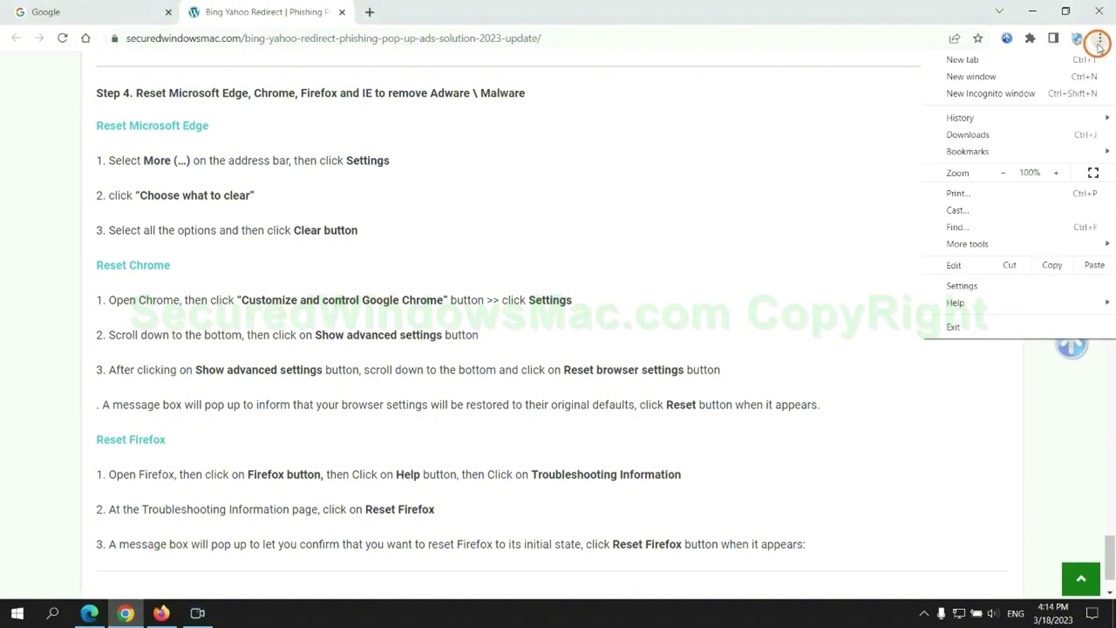
{"action": "left_click", "coordinate": [969, 284]}
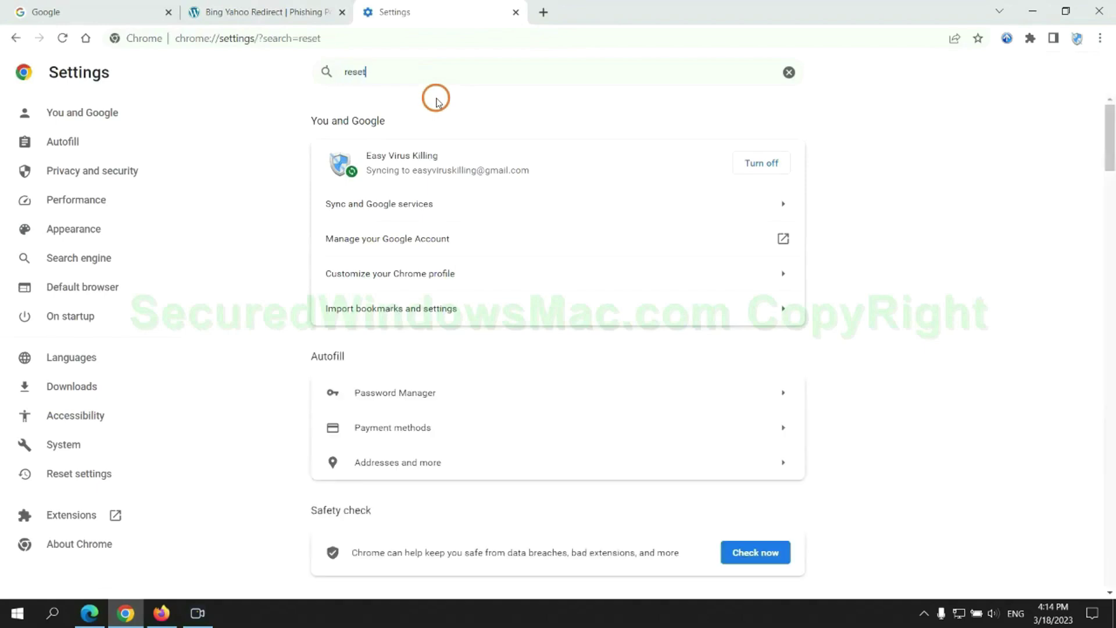
{"action": "left_click", "coordinate": [586, 389]}
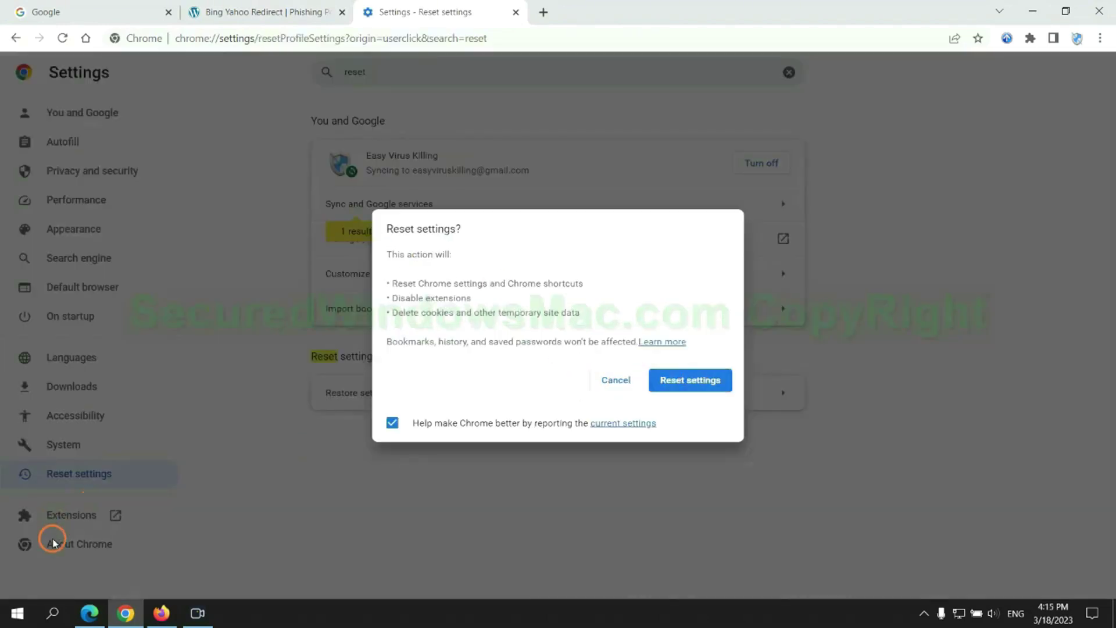
Step: Refresh Firefox to its default settings from the Help menu, then mark the guide's 'If problems remain' note
{"action": "left_click", "coordinate": [161, 612]}
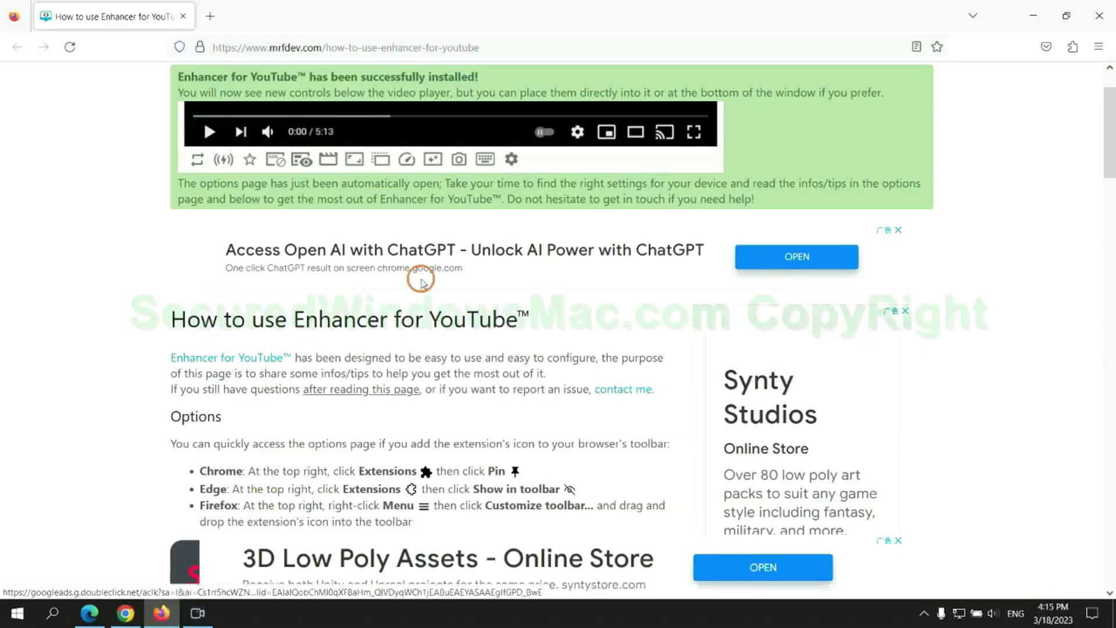
{"action": "left_click", "coordinate": [1098, 46]}
{"action": "left_click", "coordinate": [947, 446]}
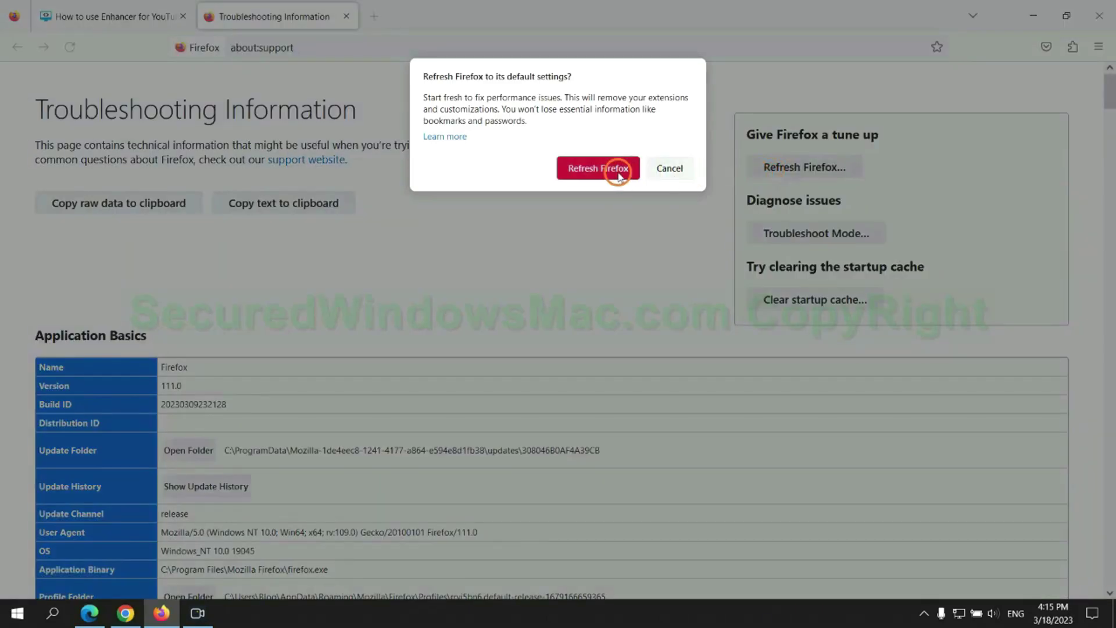
{"action": "left_click", "coordinate": [126, 613]}
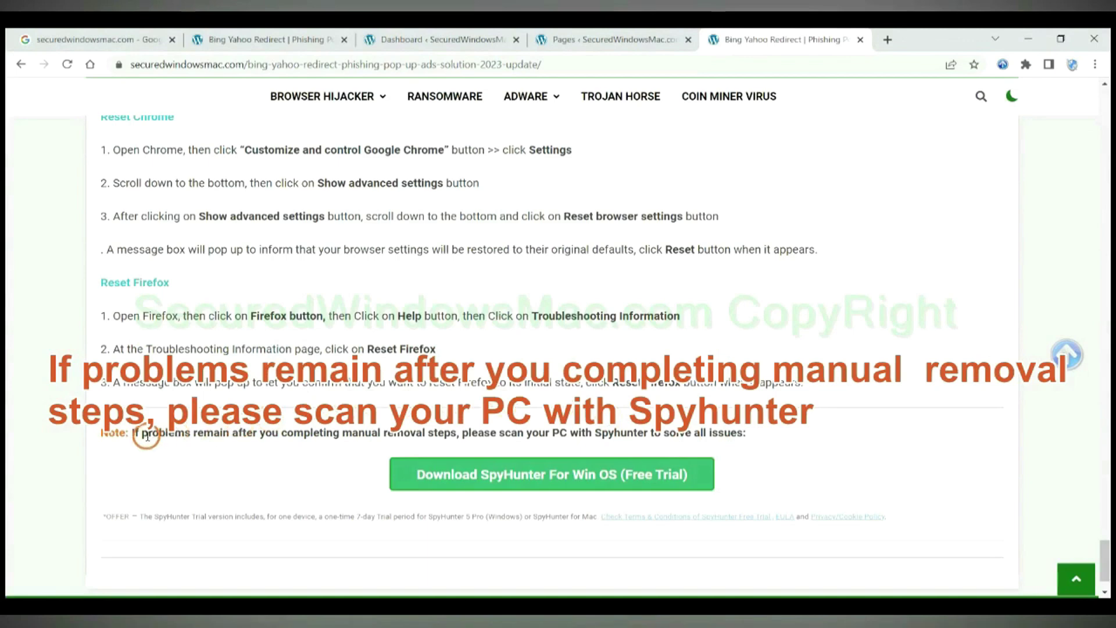
{"action": "left_click_drag", "start_coordinate": [132, 434], "coordinate": [229, 439]}
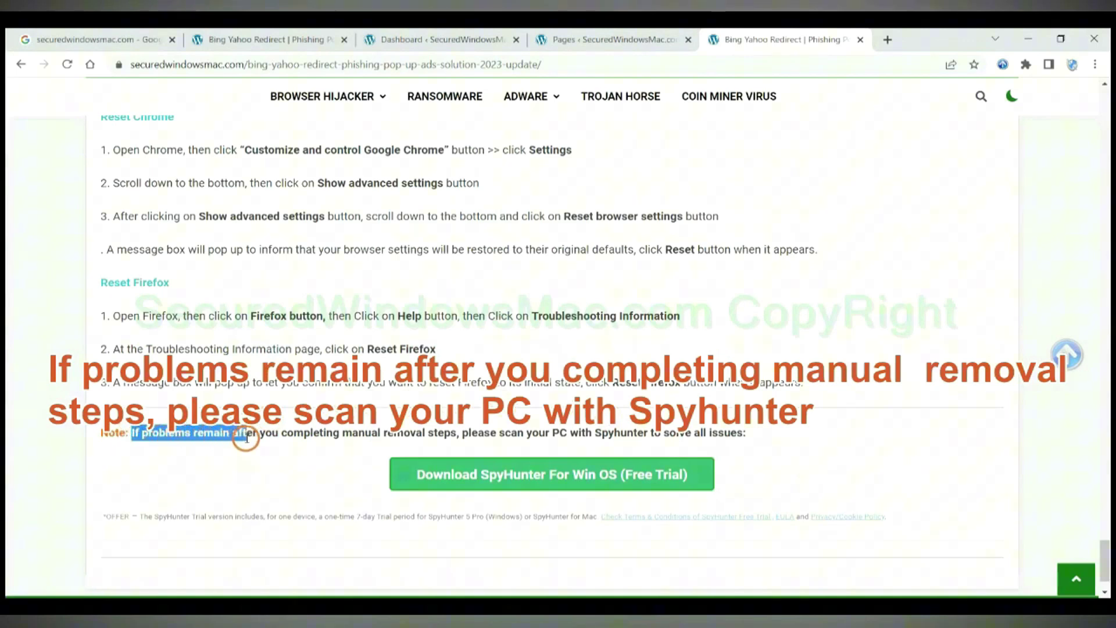